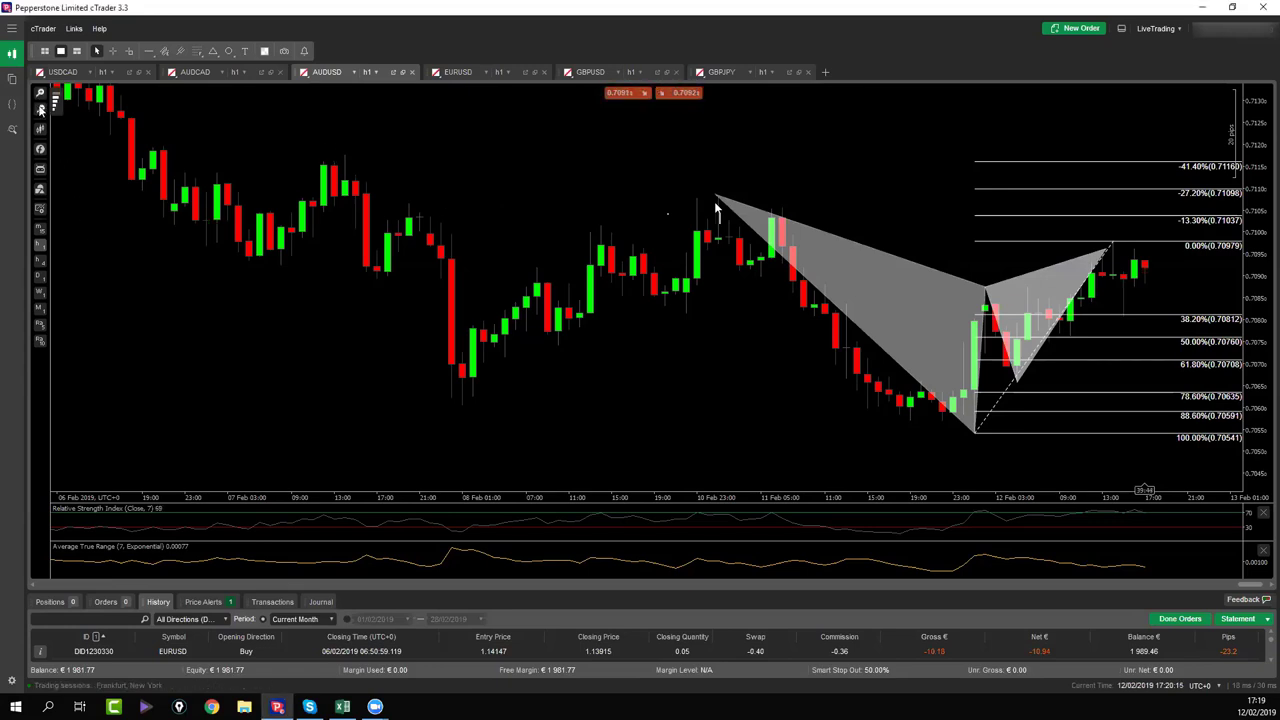
# Zoom out the AUDUSD hourly chart and bring the harmonic pattern, its Fibonacci levels and the trading notes into view.
pyautogui.click(40, 109)
pyautogui.moveTo(760, 322); pyautogui.dragTo(737, 258)
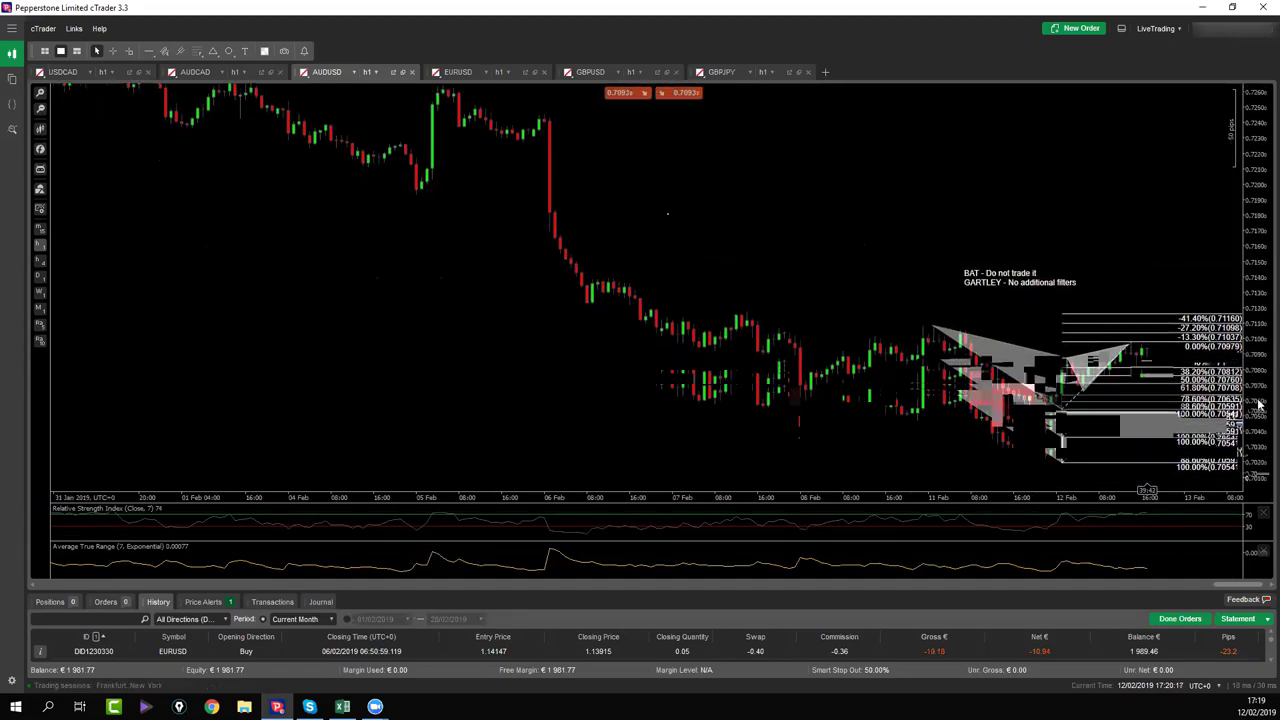
pyautogui.moveTo(1238, 333); pyautogui.dragTo(1238, 268)
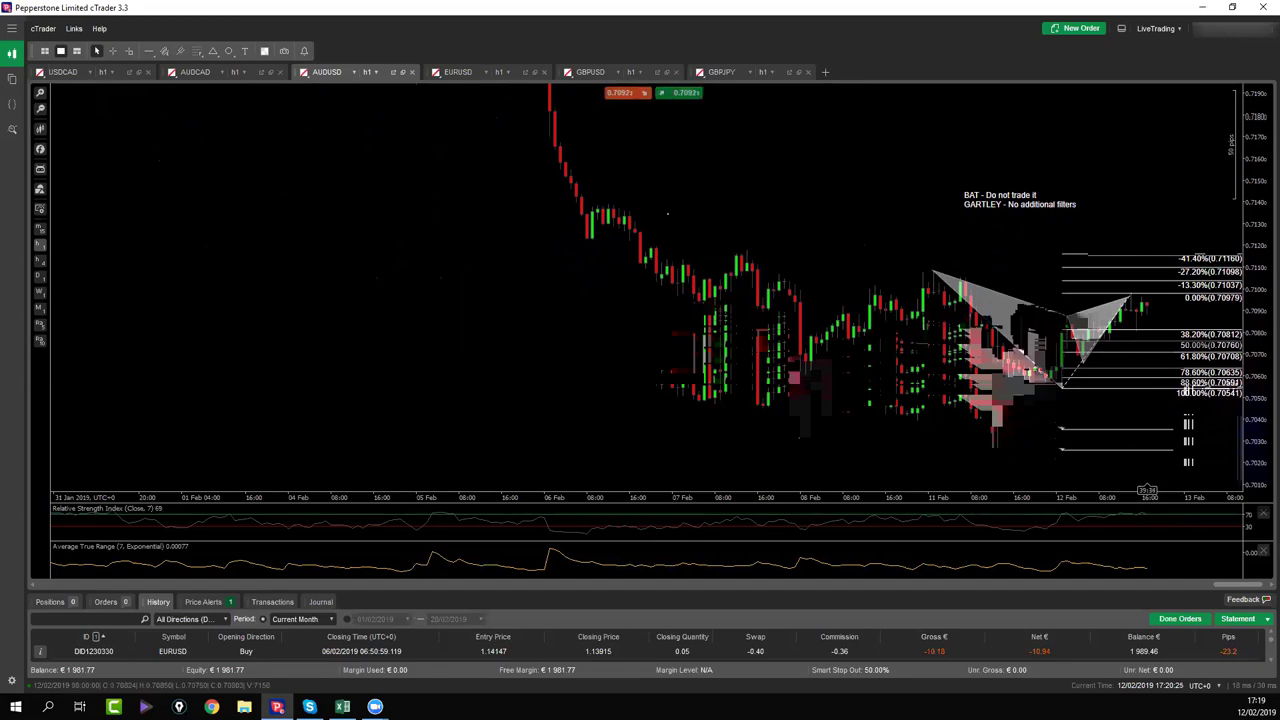
# Bring up the GBPUSD hourly chart and examine the early February decline, its small channel and the earlier price action.
pyautogui.click(590, 72)
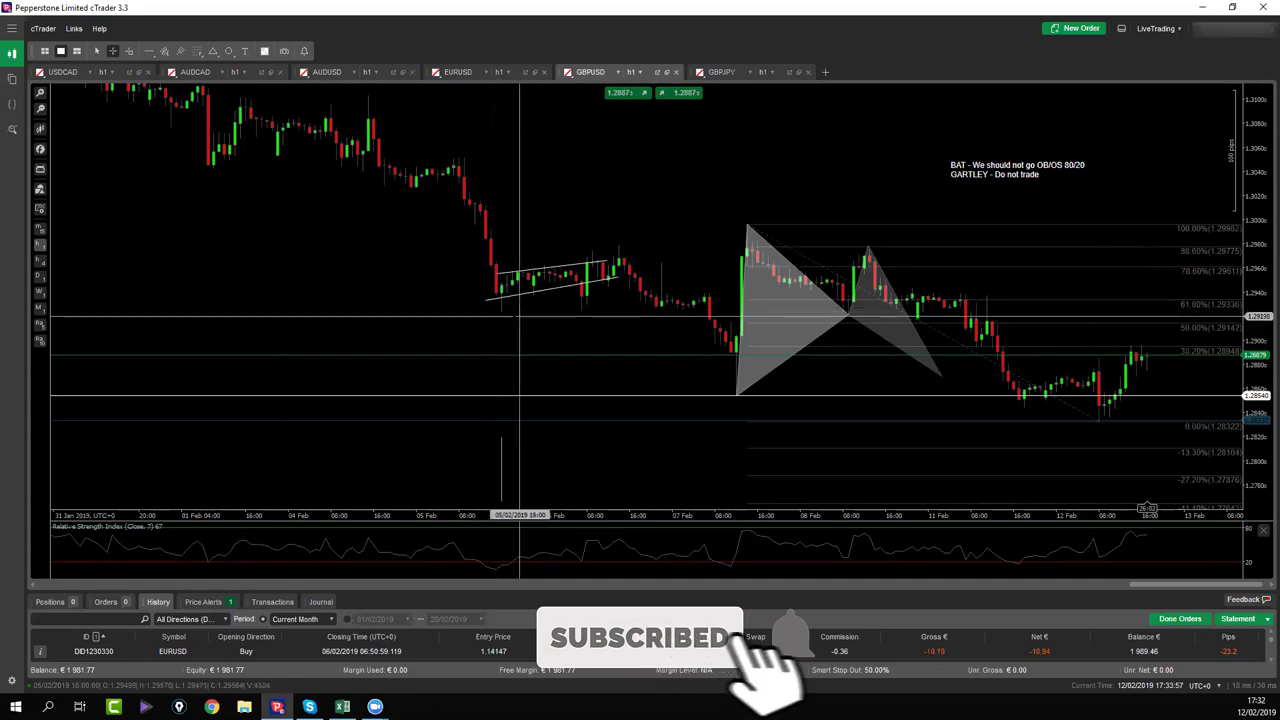
pyautogui.moveTo(442, 290); pyautogui.dragTo(485, 297)
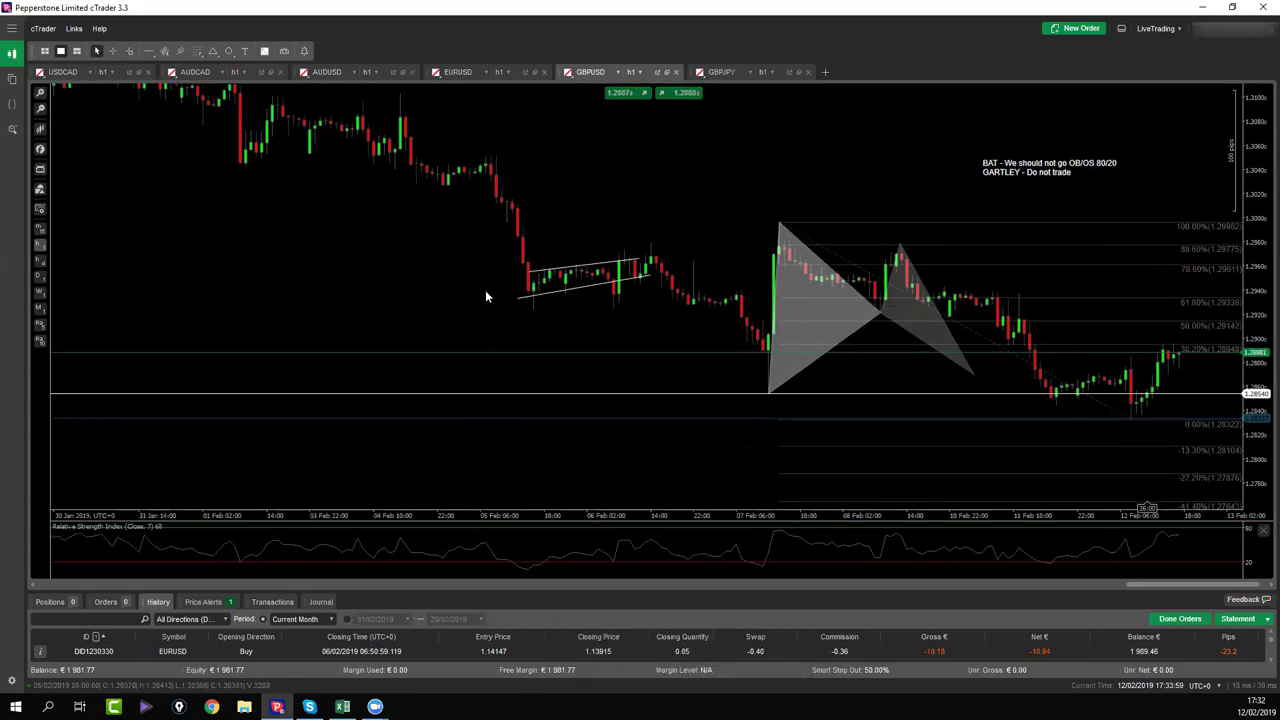
pyautogui.scroll(5, 506, 326)
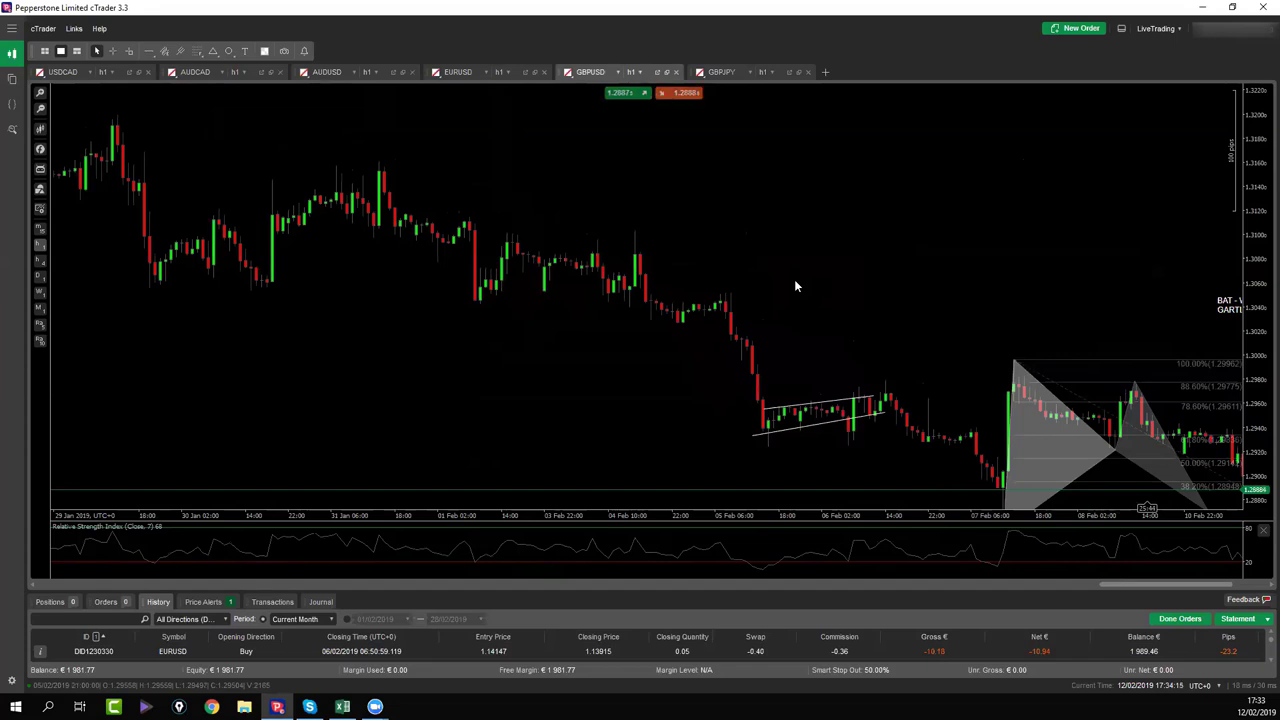
pyautogui.moveTo(794, 287); pyautogui.dragTo(742, 188)
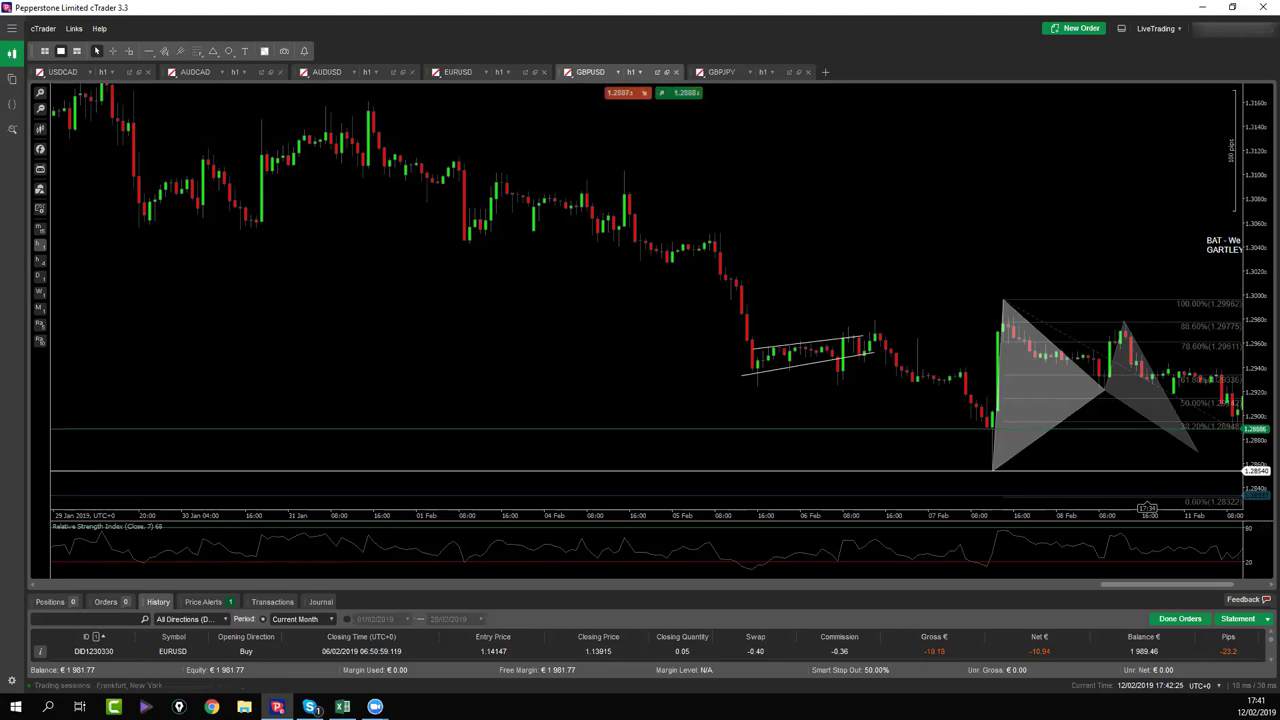
# Switch to the Tier One Trading website and start the 14-day trial membership for $1.
pyautogui.hotkey('alt', 'Tab')
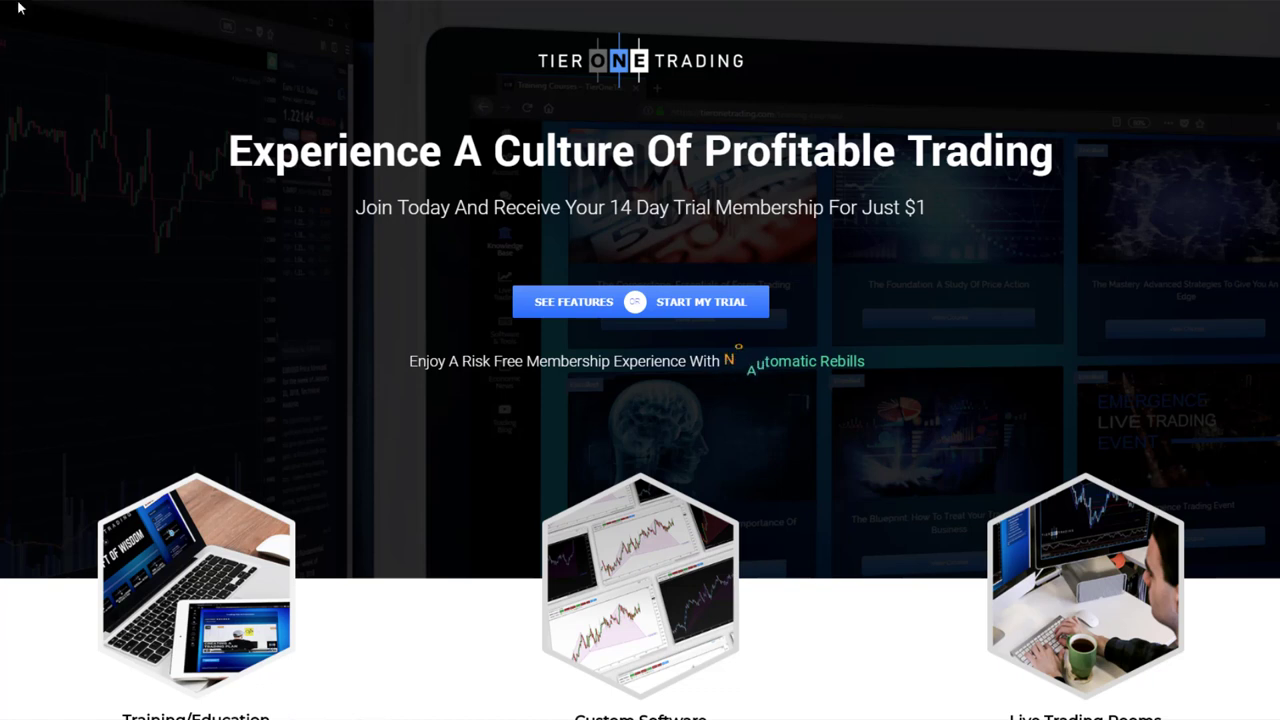
pyautogui.click(704, 304)
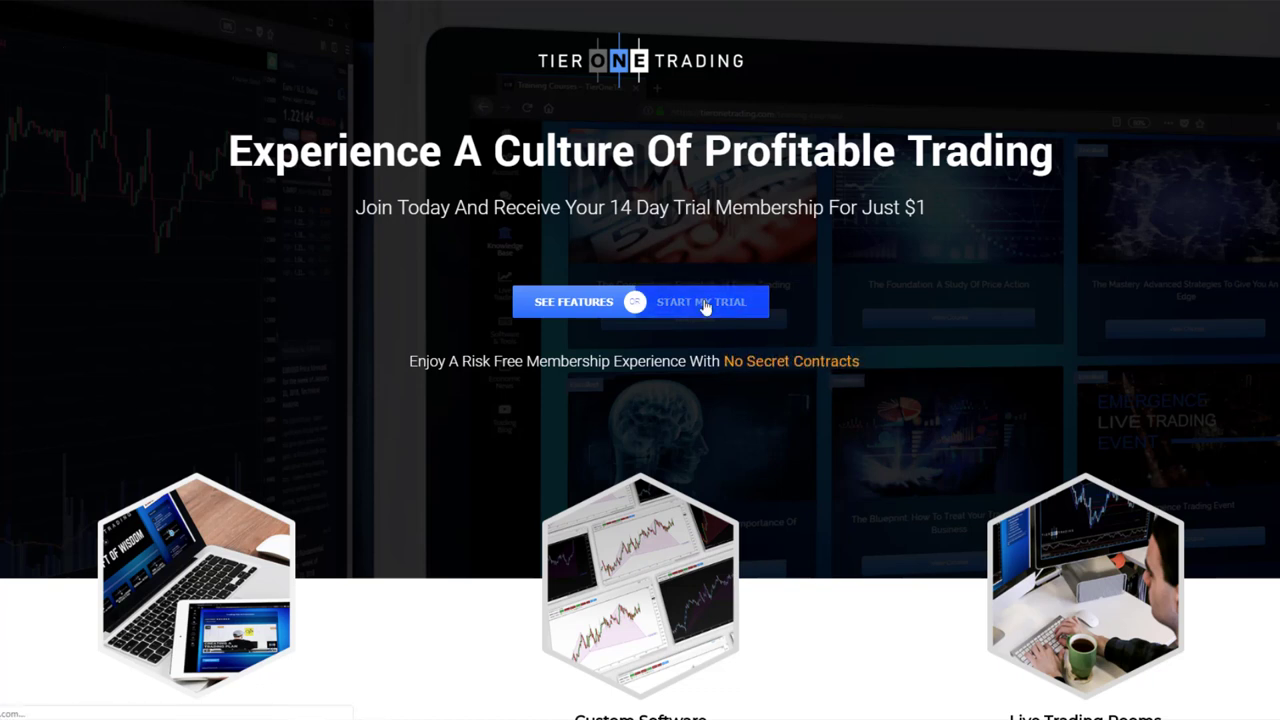
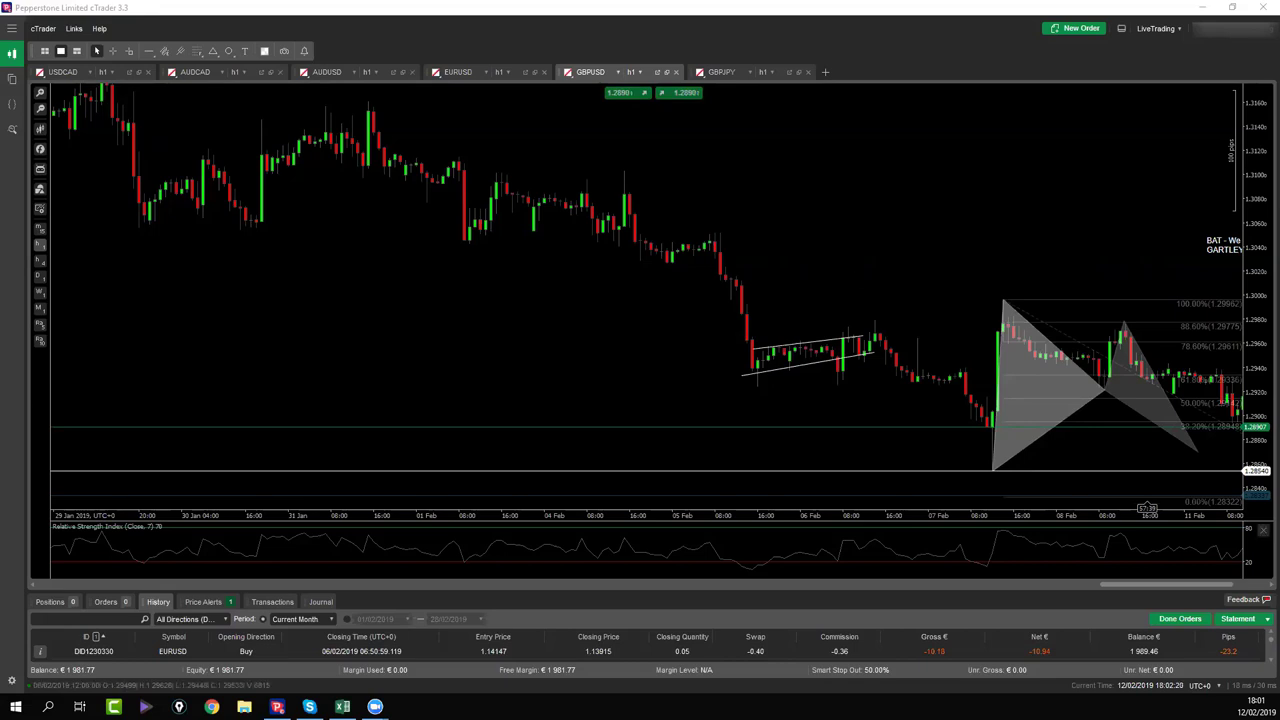
# Trace the GBPUSD decline and the harmonic pattern with the crosshair, from the early February highs to the 12 February low.
pyautogui.moveTo(1080, 218); pyautogui.dragTo(820, 191)
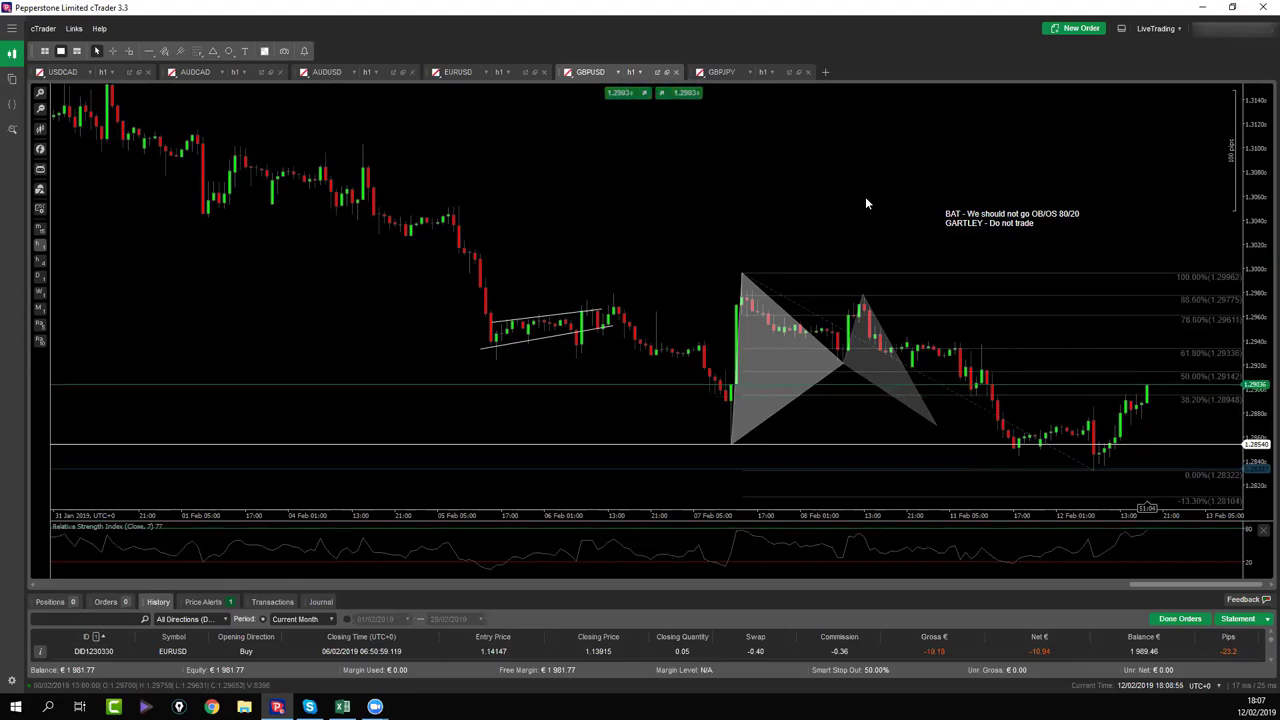
pyautogui.click(107, 74)
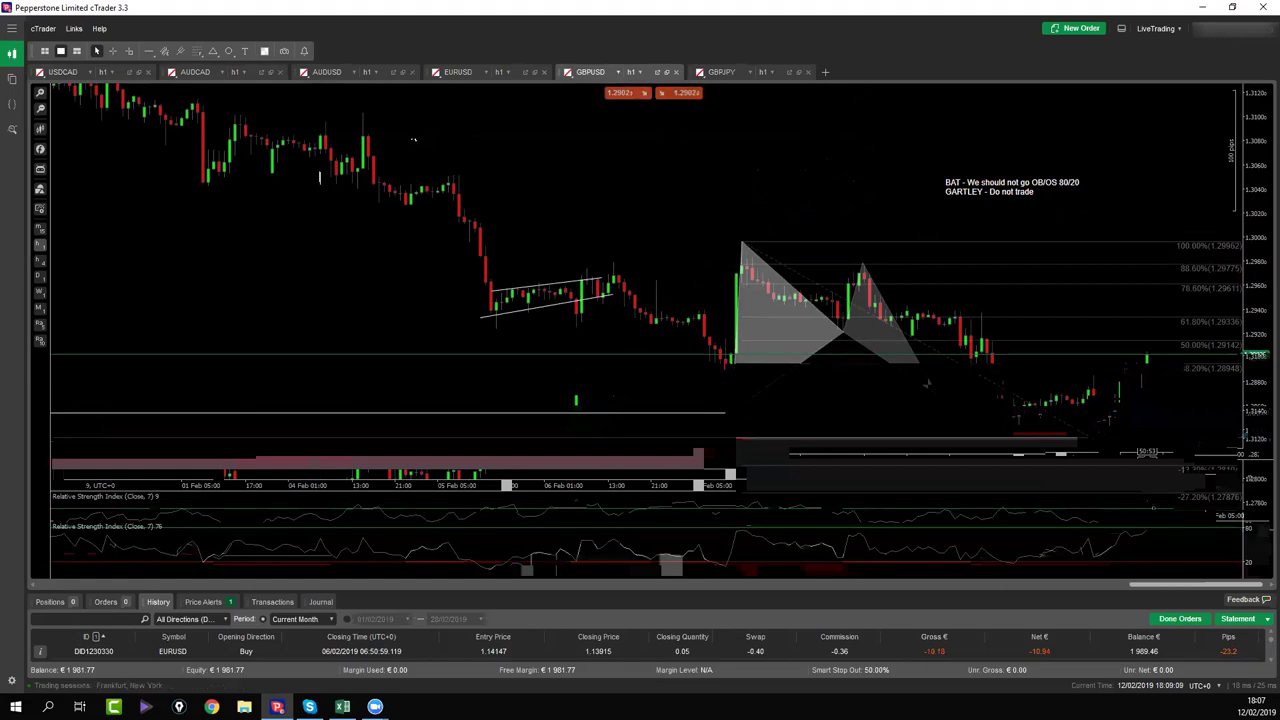
pyautogui.click(113, 51)
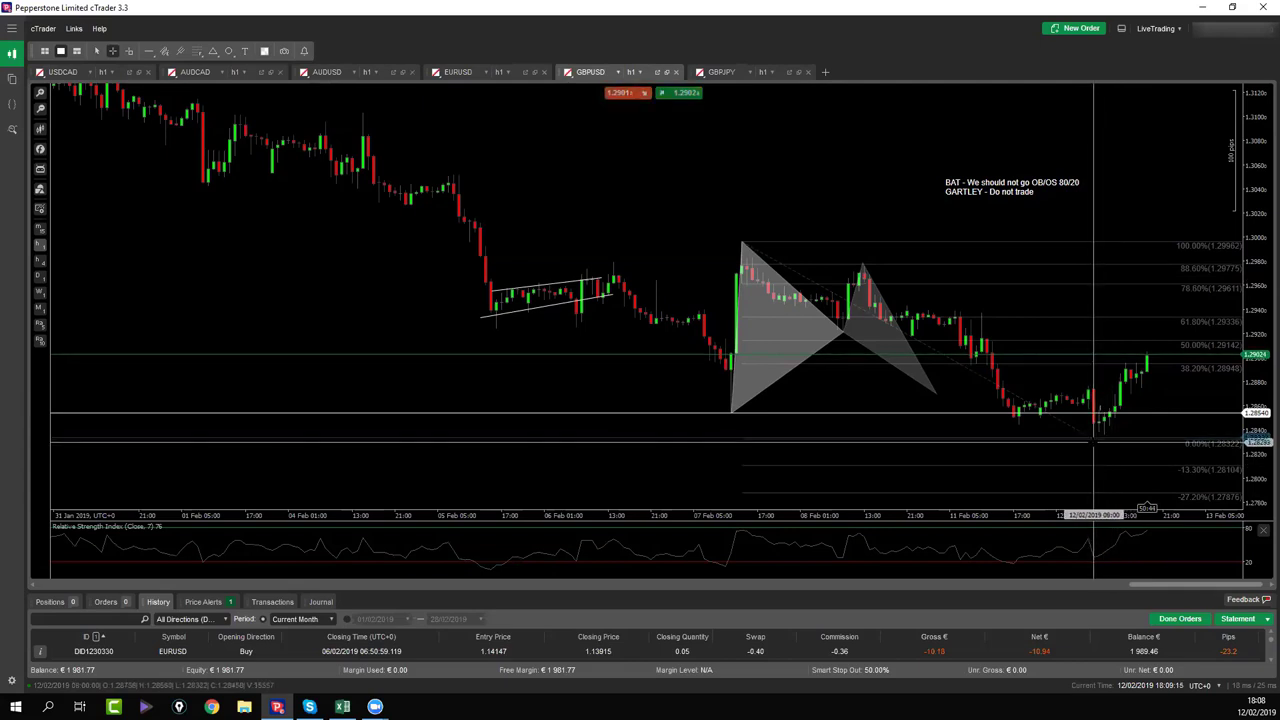
pyautogui.press('Escape')
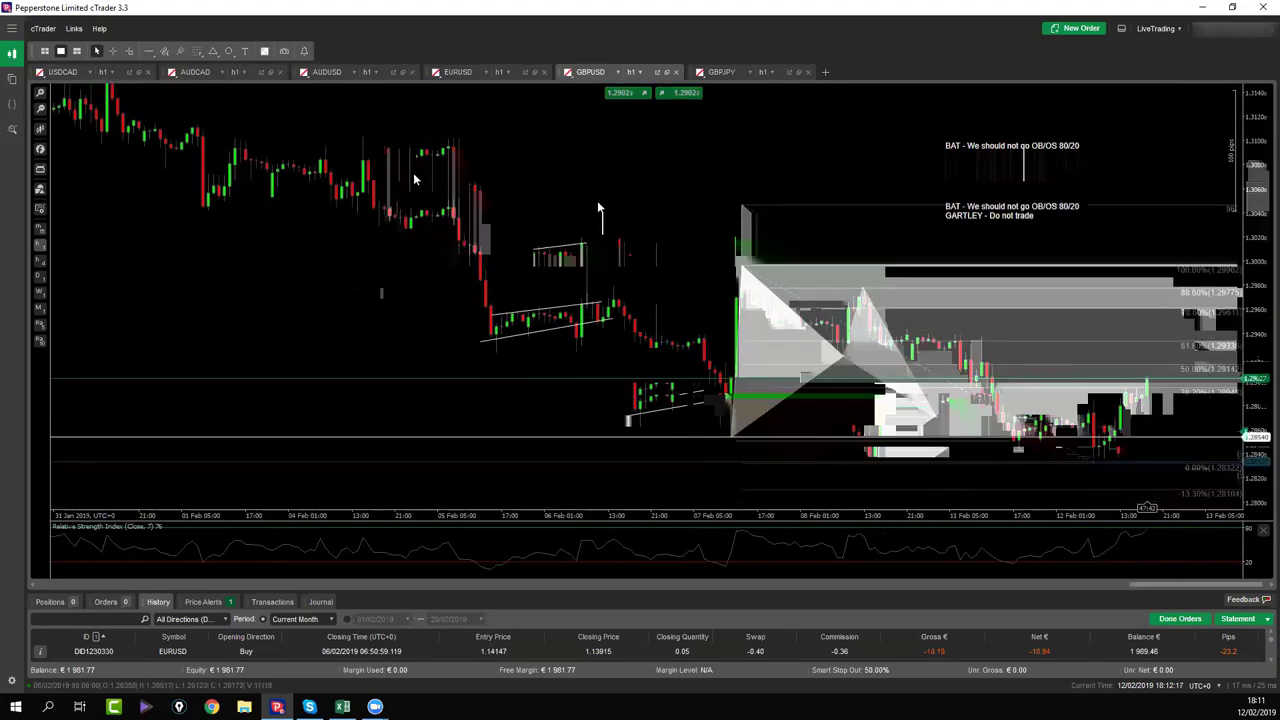
pyautogui.click(128, 51)
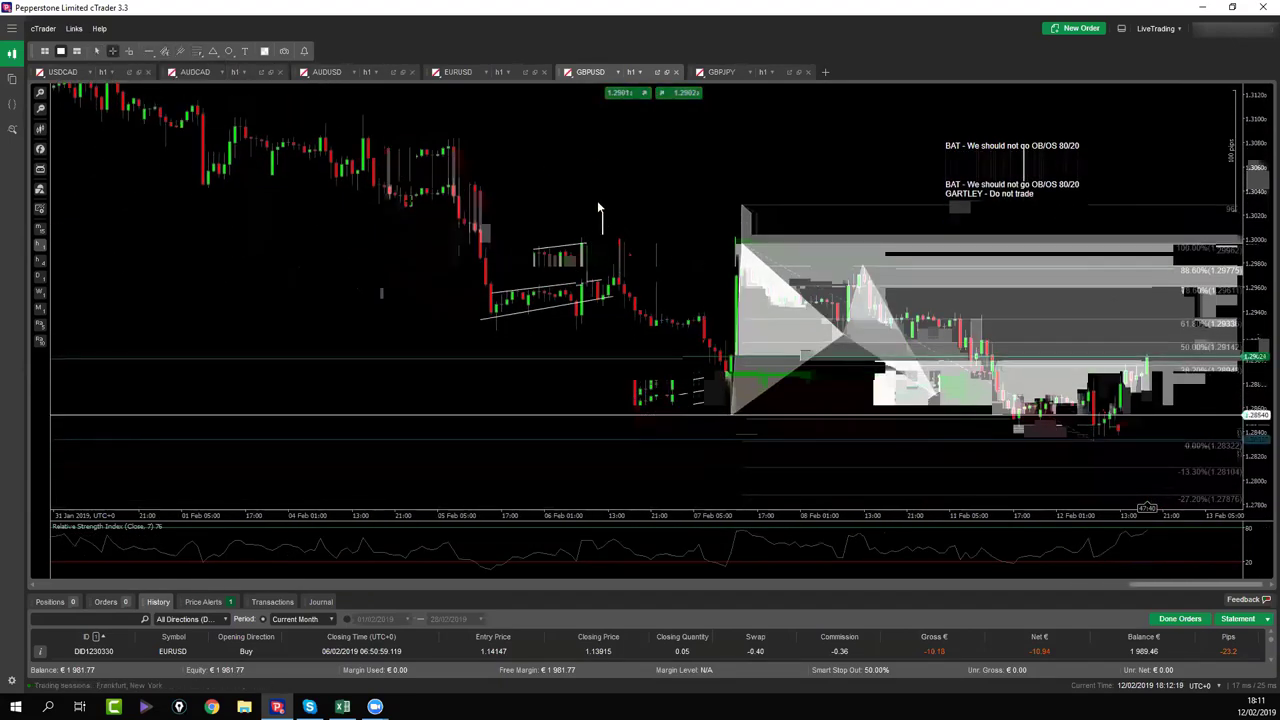
pyautogui.moveTo(362, 124)
pyautogui.mouseDown()
pyautogui.moveTo(492, 325)
pyautogui.moveTo(605, 262)
pyautogui.mouseUp()
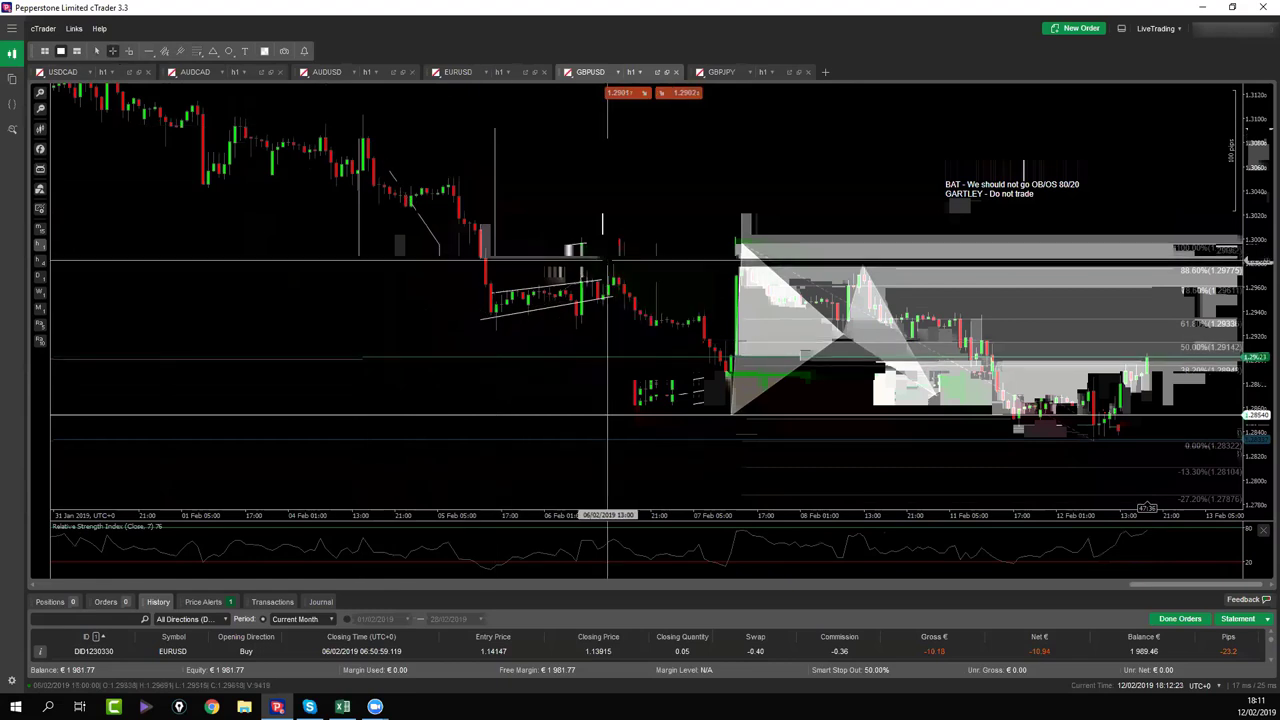
pyautogui.moveTo(727, 413); pyautogui.dragTo(1090, 465)
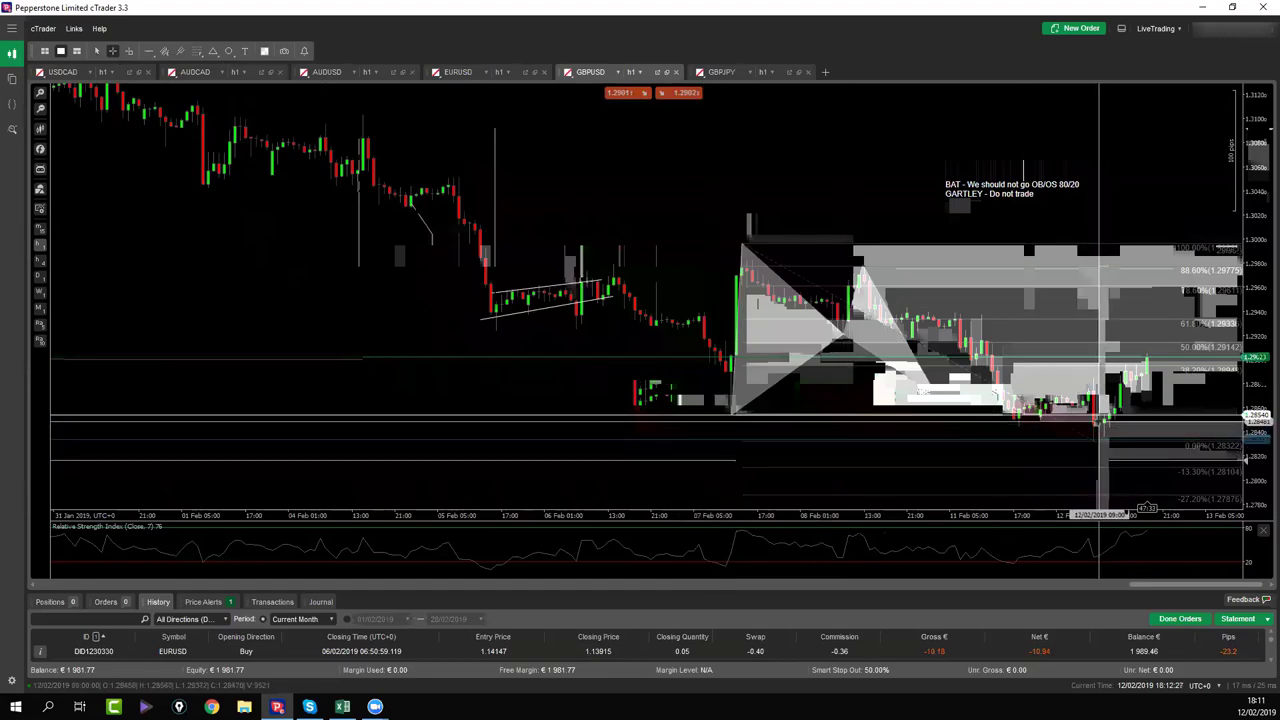
# Measure the GBPUSD drop from the 25 January swing high to the 30 January low with the crosshair.
pyautogui.hscroll(-5, 654, 352)
pyautogui.hscroll(-5, 740, 378)
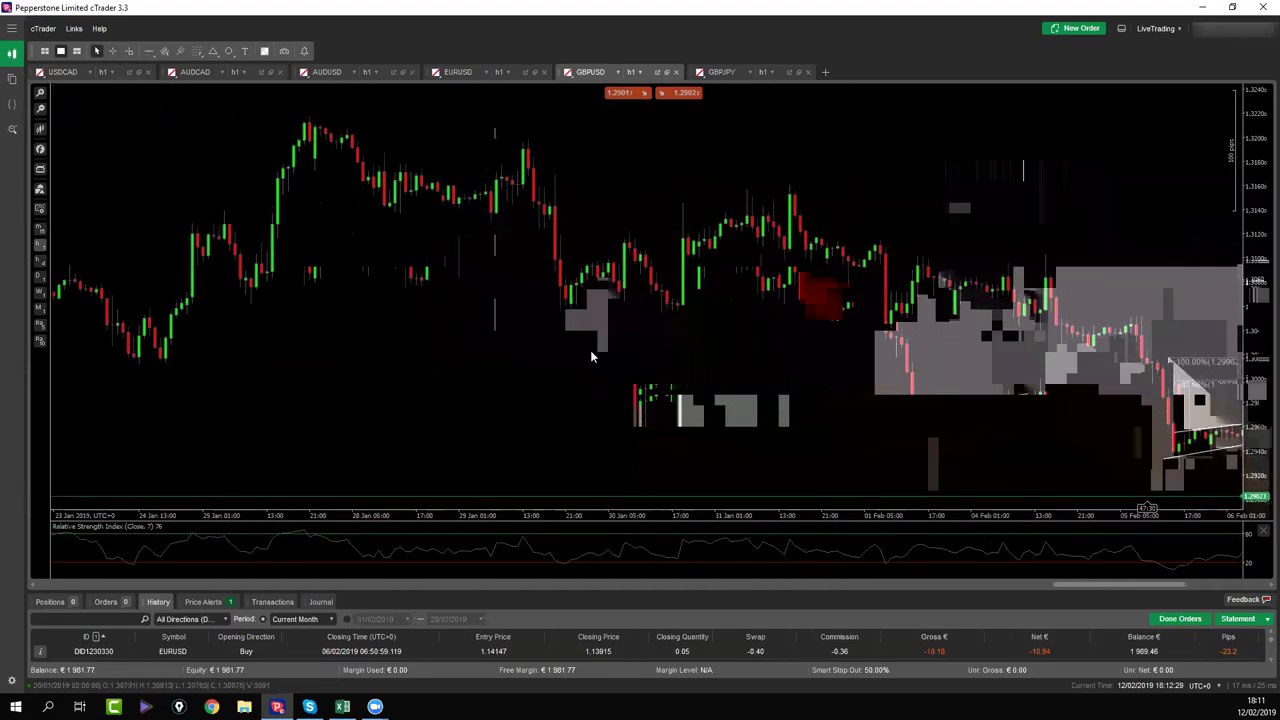
pyautogui.hscroll(1, 537, 386)
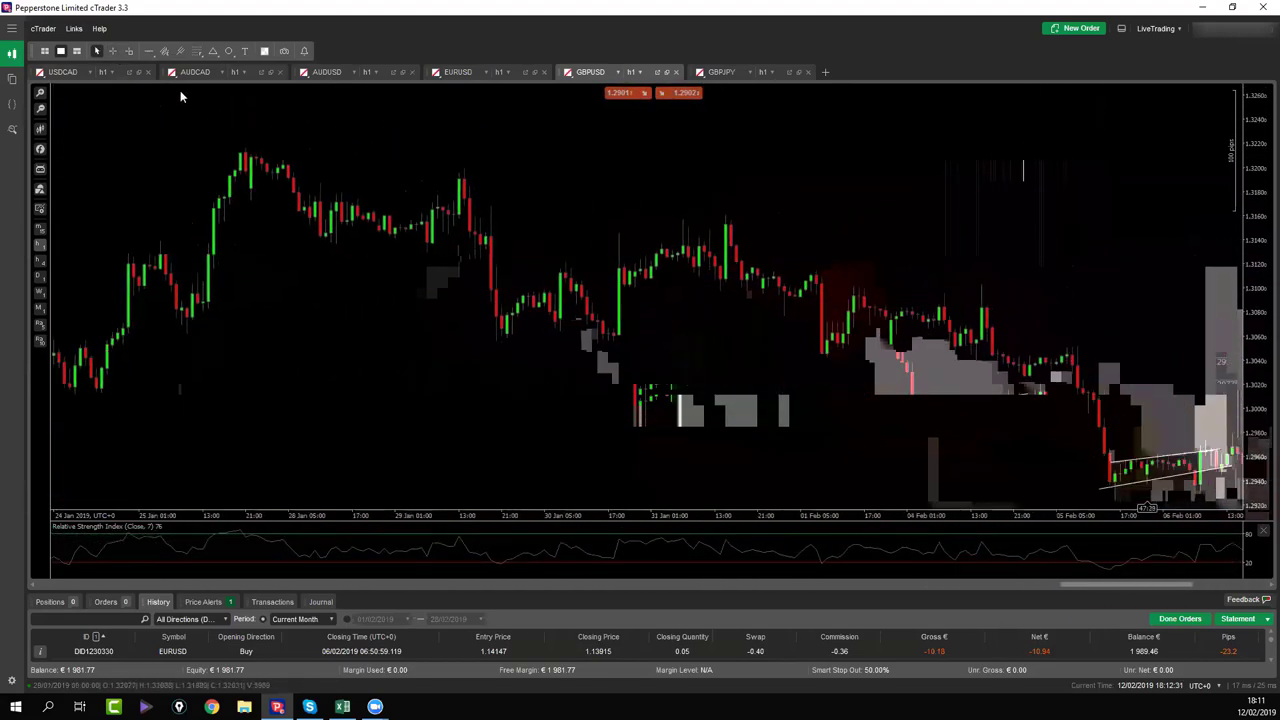
pyautogui.click(112, 51)
pyautogui.moveTo(249, 148); pyautogui.dragTo(511, 339)
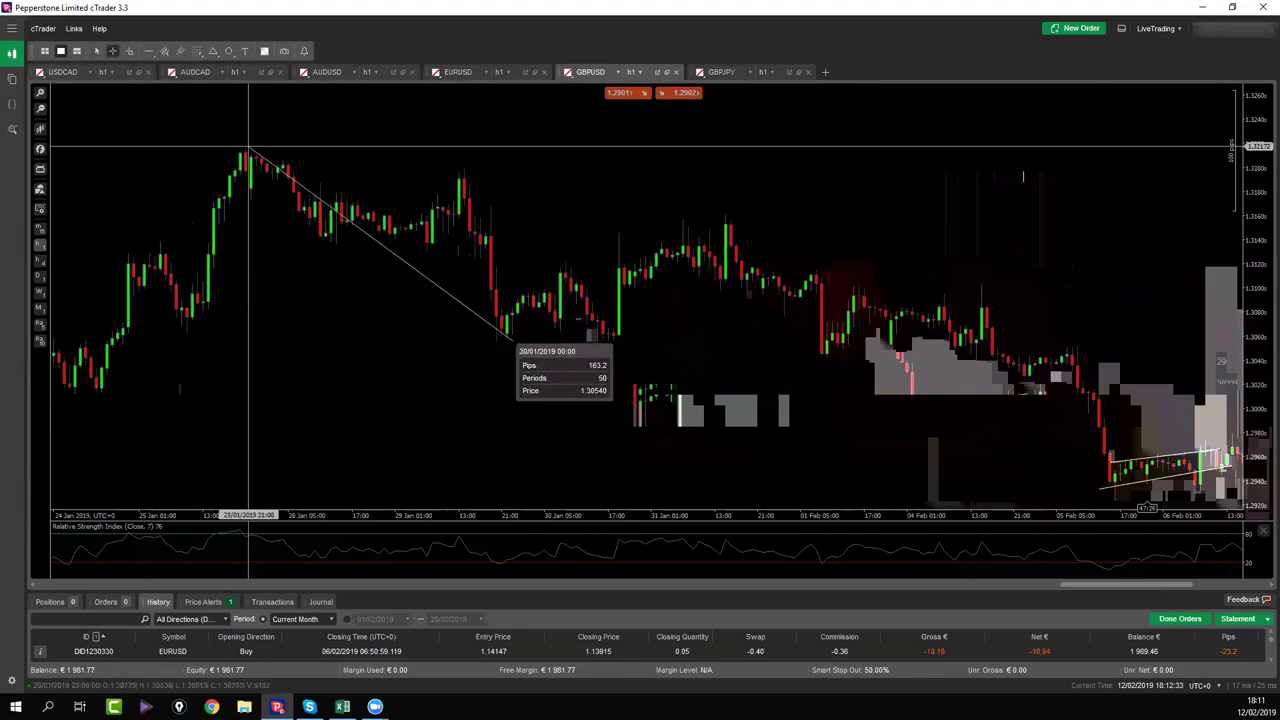
# Draw a trend line from the 23 January low up to the following swing high and colour it opaque red.
pyautogui.hscroll(-5, 442, 367)
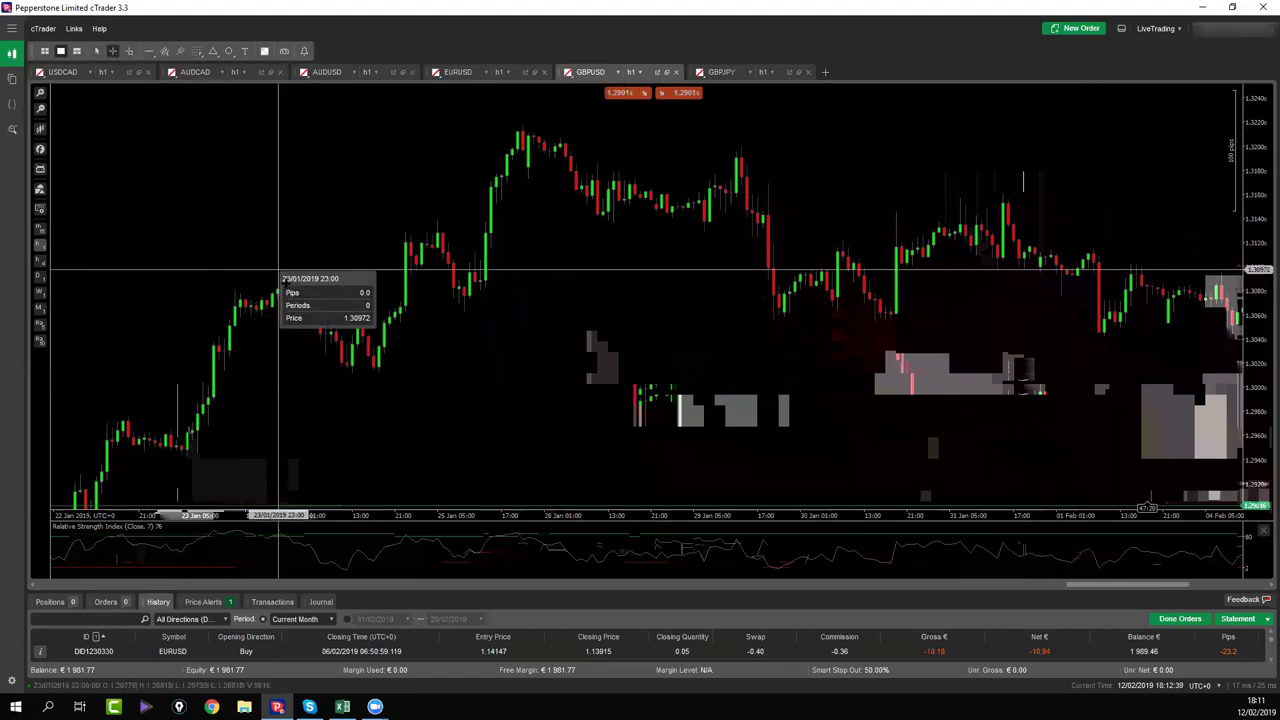
pyautogui.click(148, 51)
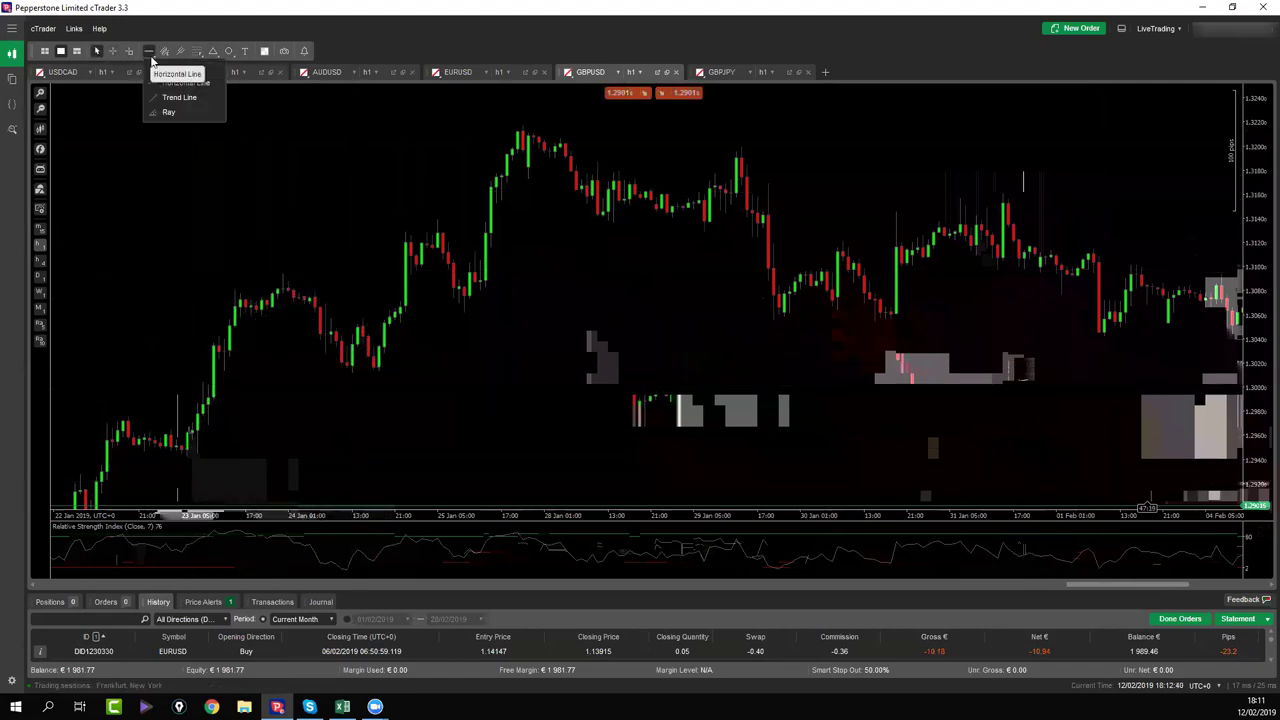
pyautogui.click(190, 98)
pyautogui.moveTo(183, 447)
pyautogui.mouseDown()
pyautogui.moveTo(303, 274)
pyautogui.moveTo(285, 272)
pyautogui.mouseUp()
pyautogui.click(425, 297)
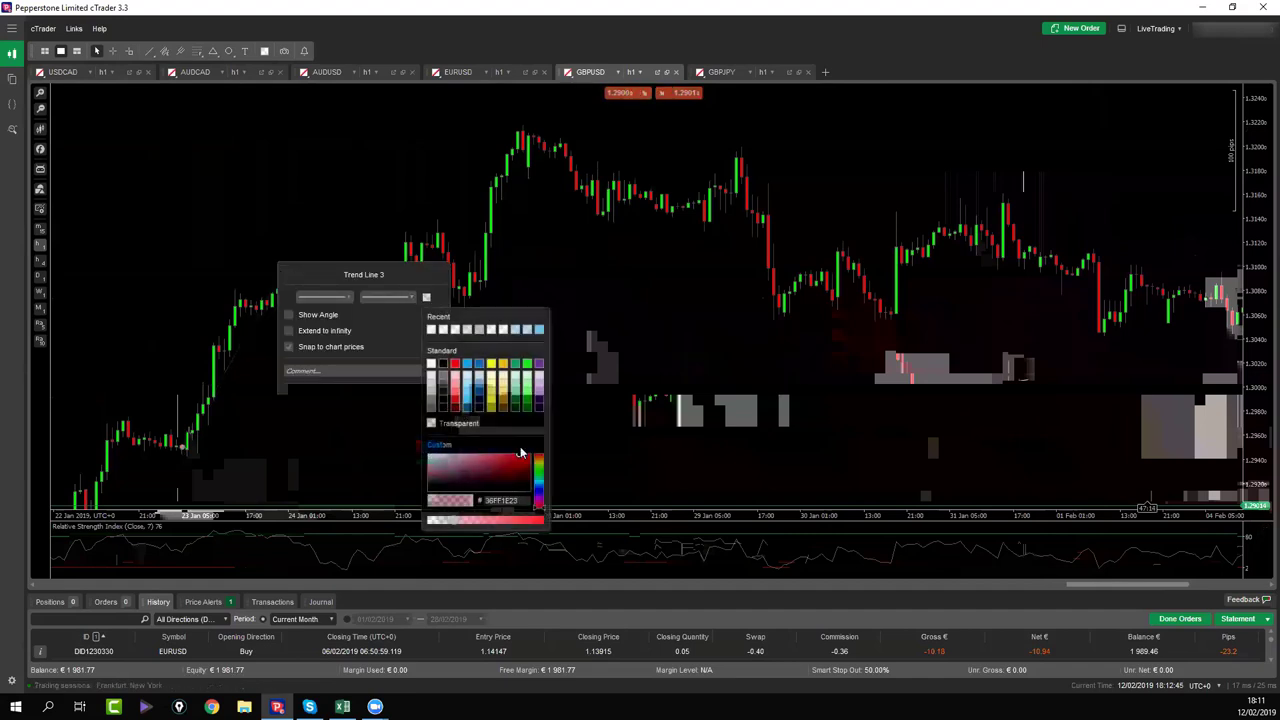
pyautogui.click(540, 520)
pyautogui.click(389, 464)
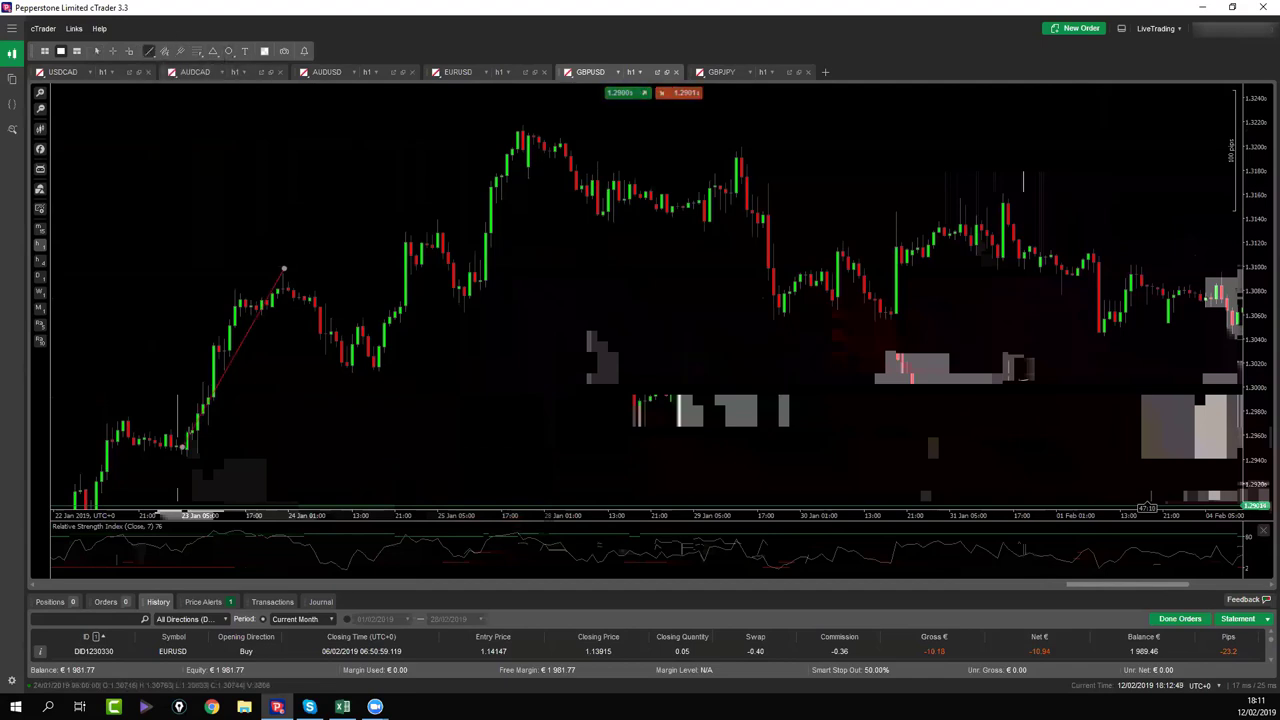
# Draw a second trend line from the swing high down to the 24 January low and make it opaque red.
pyautogui.click(350, 375)
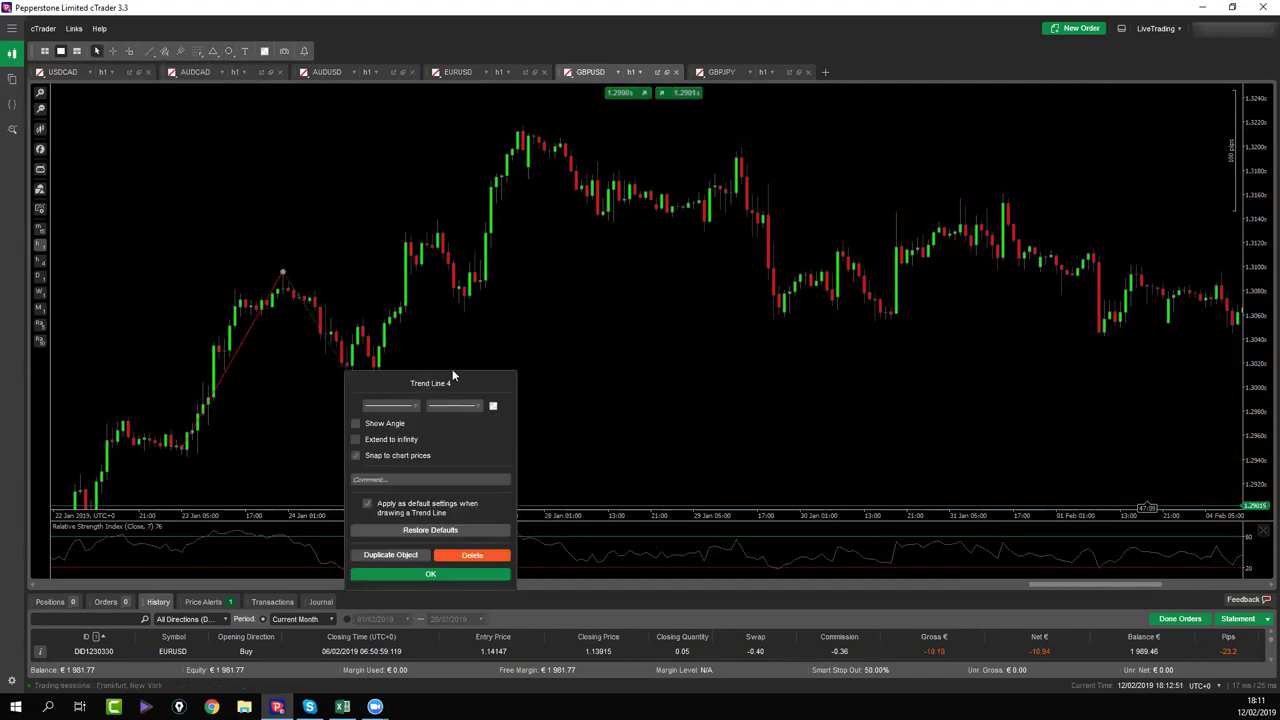
pyautogui.click(493, 407)
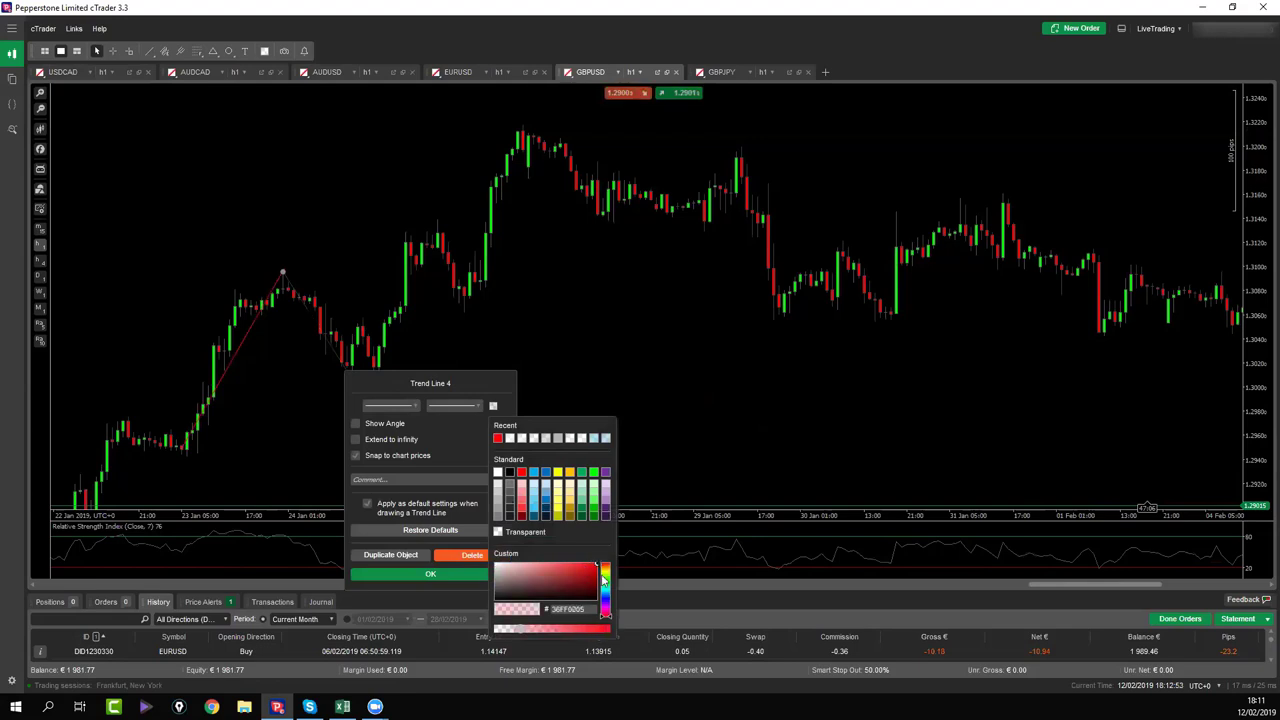
pyautogui.click(487, 584)
pyautogui.click(430, 573)
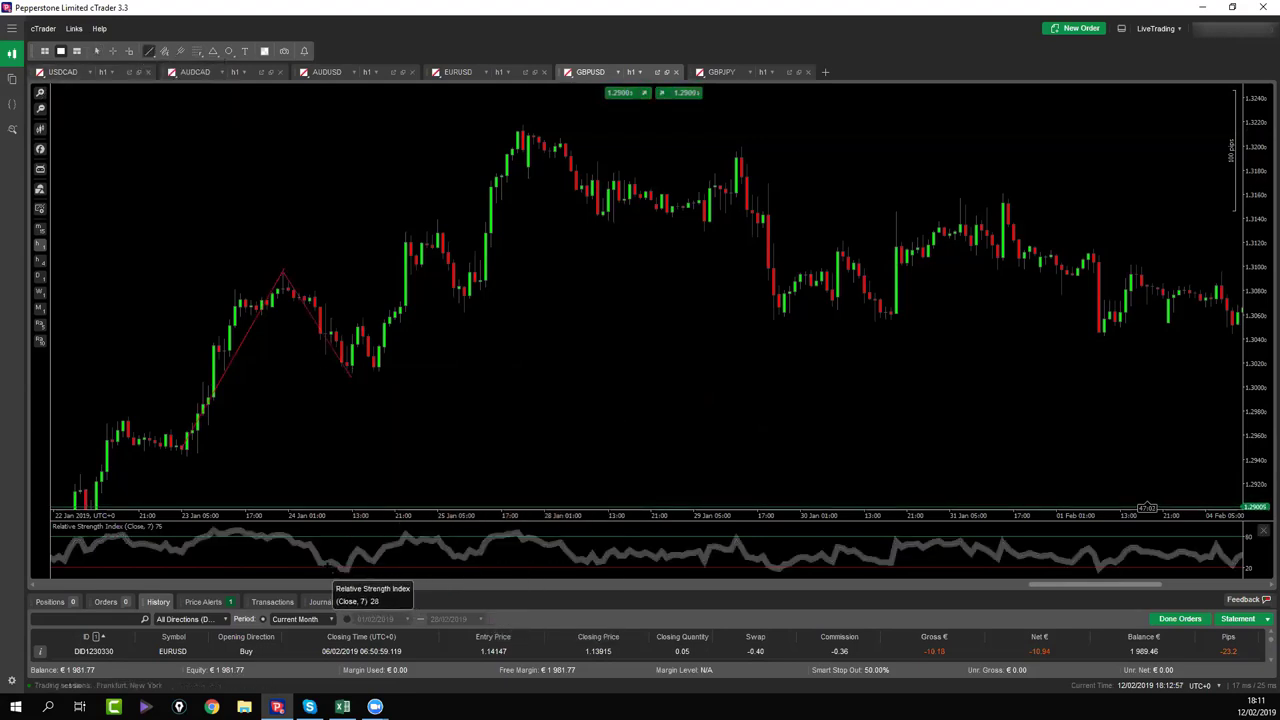
# Draw a trend line beneath the two 24 January lows and colour it opaque red.
pyautogui.moveTo(341, 375); pyautogui.dragTo(416, 369)
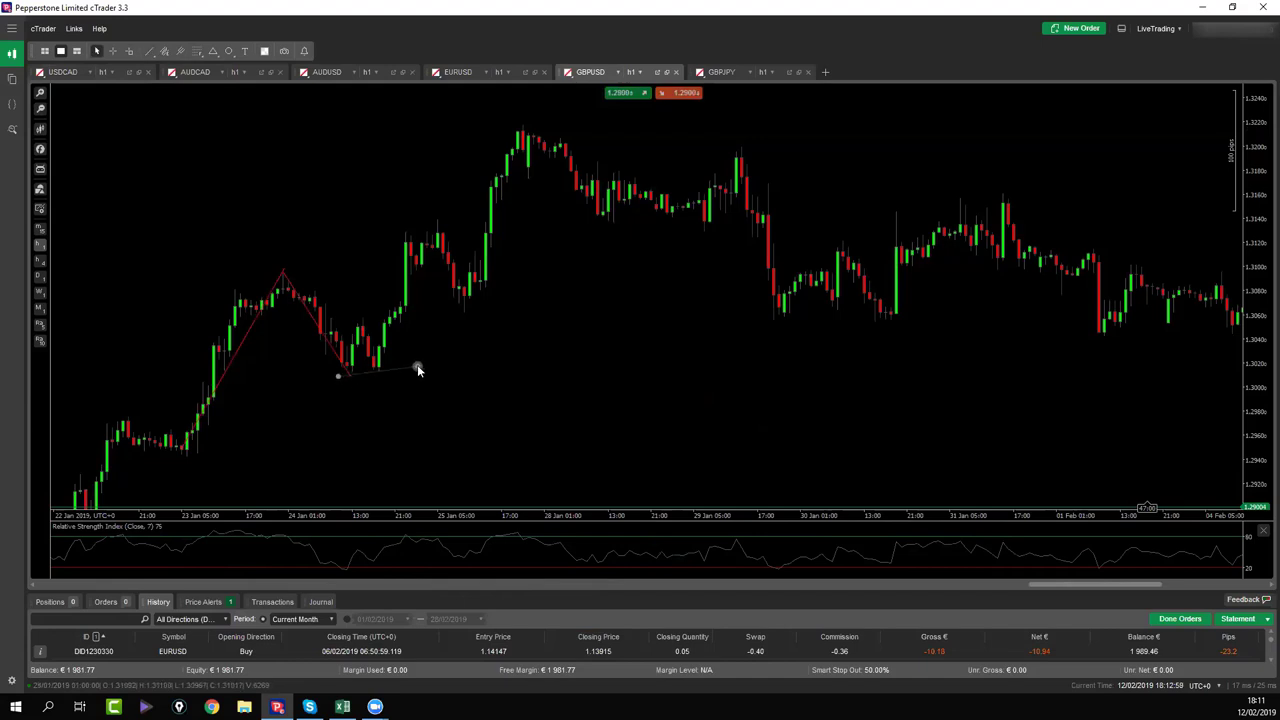
pyautogui.rightClick(406, 370)
pyautogui.click(414, 366)
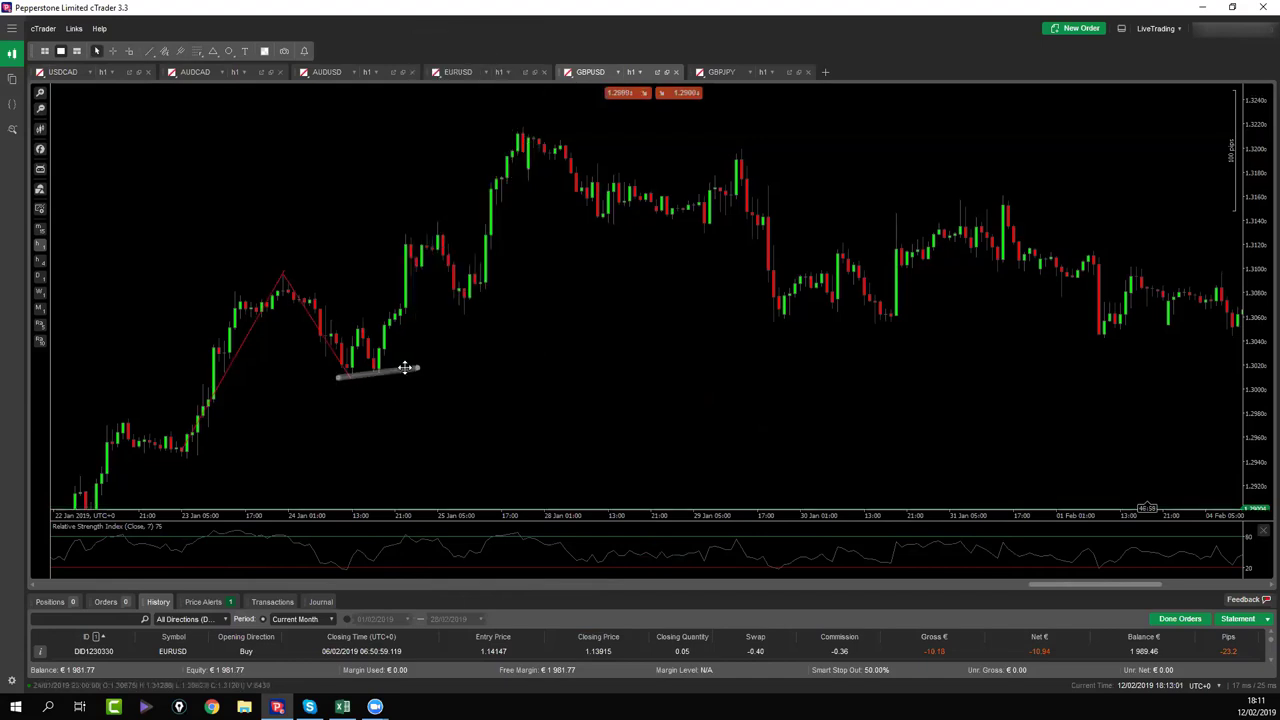
pyautogui.click(547, 397)
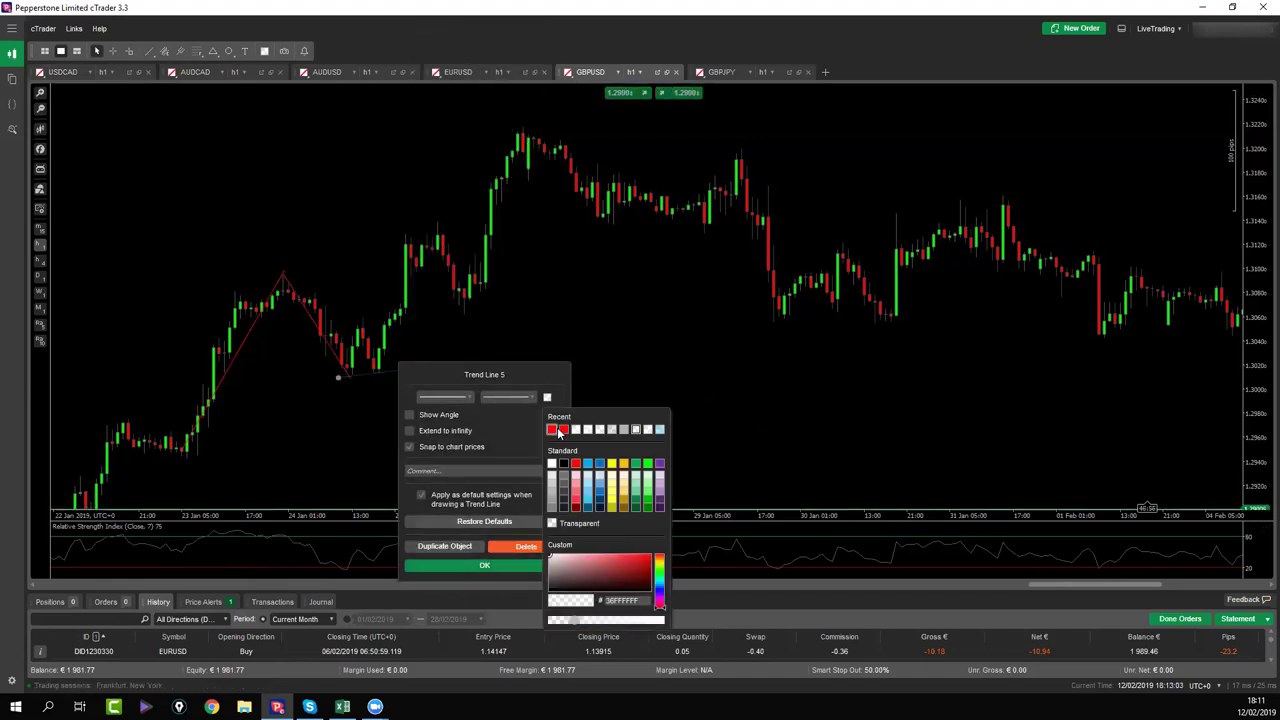
pyautogui.click(657, 620)
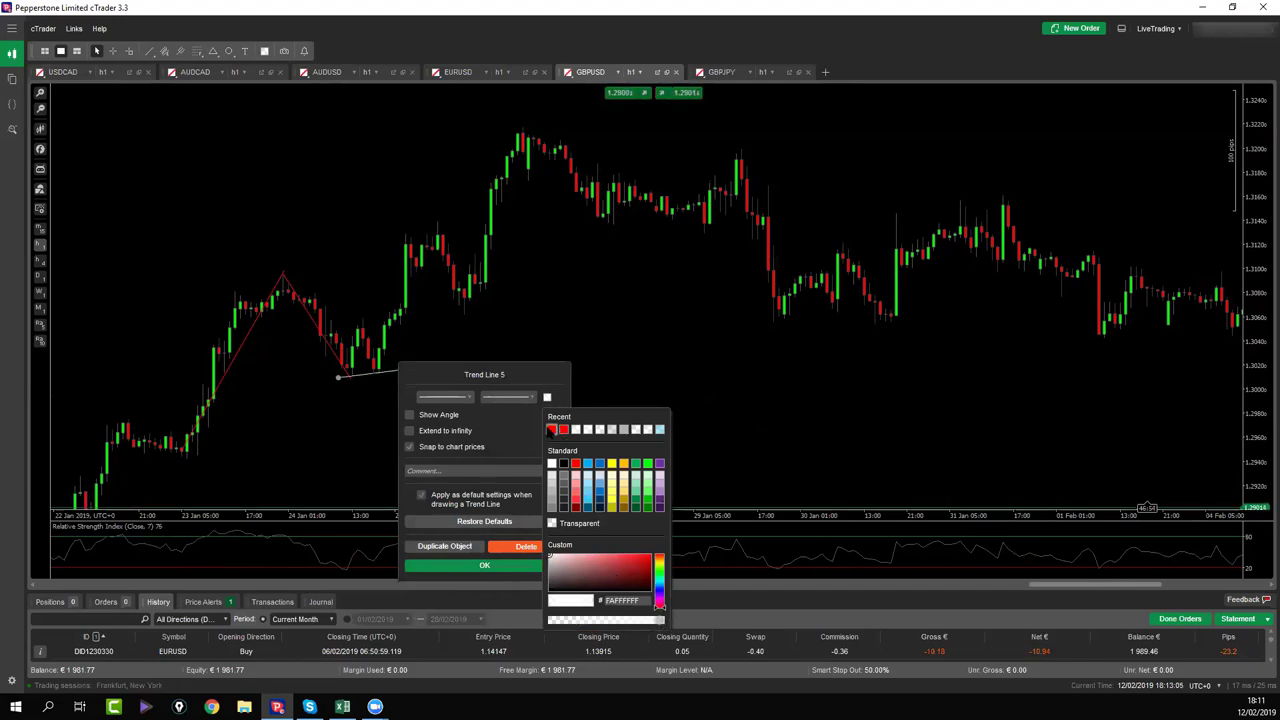
pyautogui.click(563, 429)
pyautogui.click(517, 566)
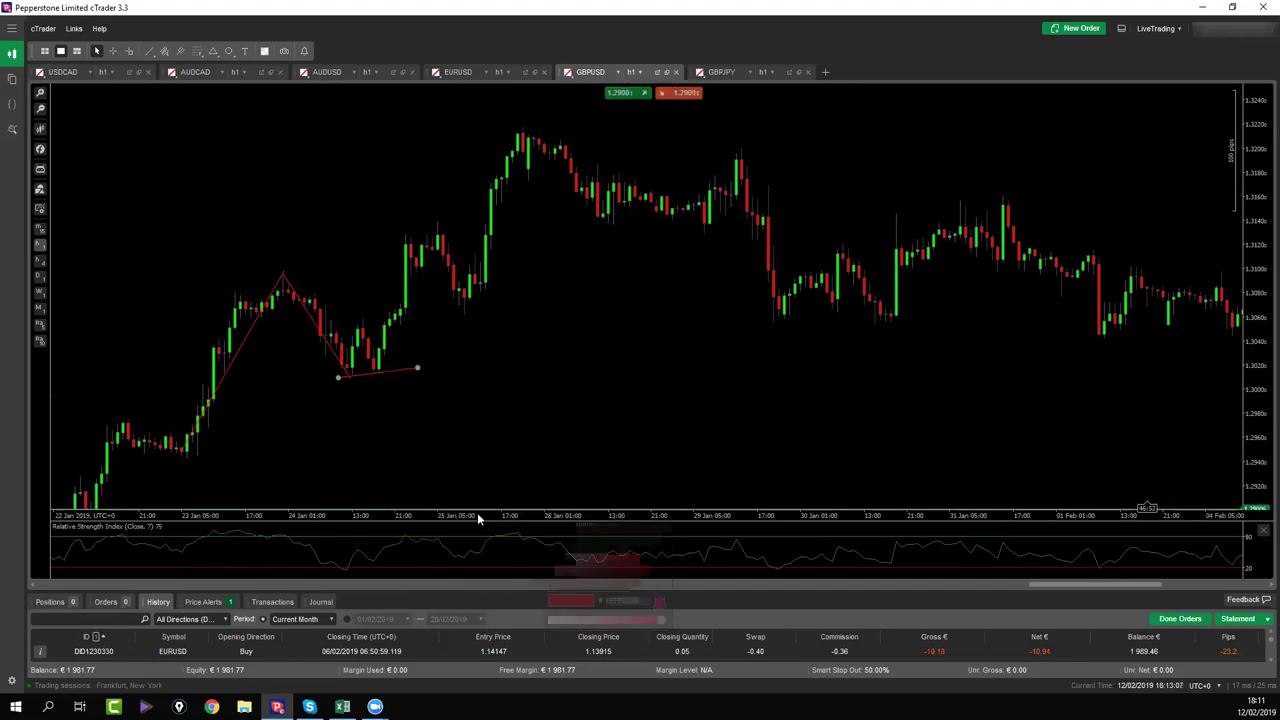
# Check the 24 January swing high with the crosshair and draw a Fibonacci retracement from the 23 January low up to that high.
pyautogui.click(113, 51)
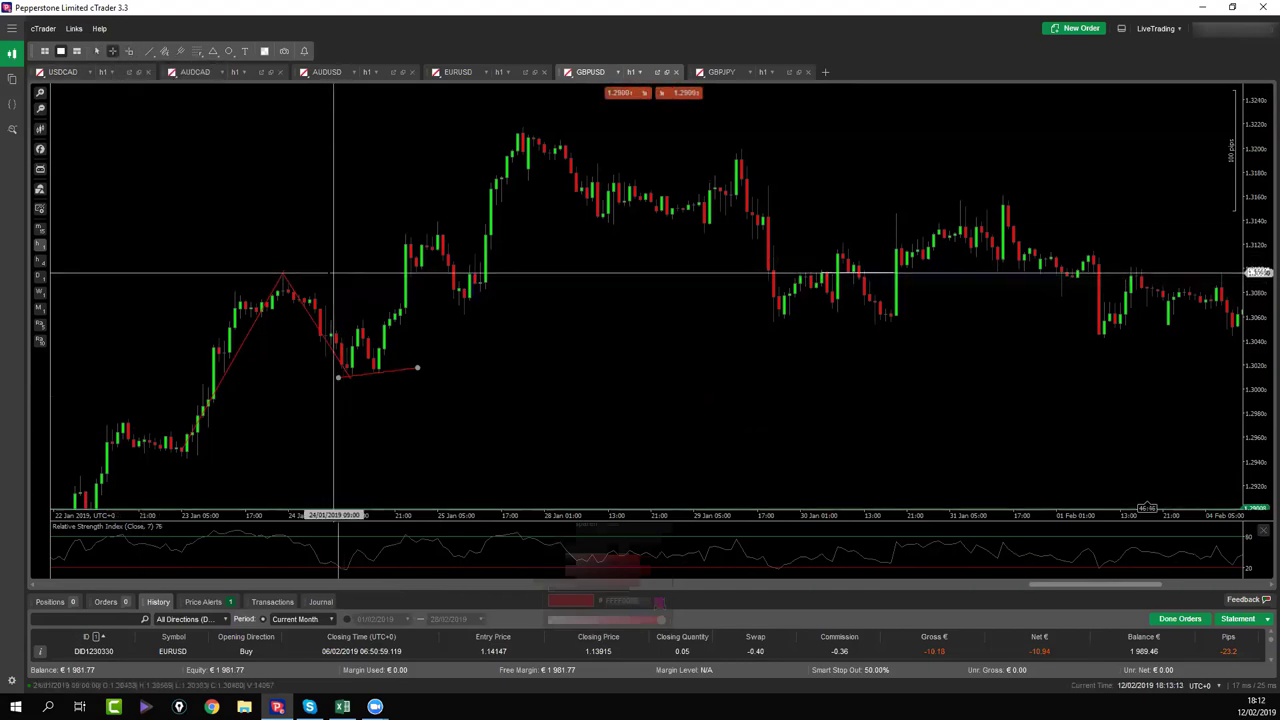
pyautogui.moveTo(287, 272); pyautogui.dragTo(380, 263)
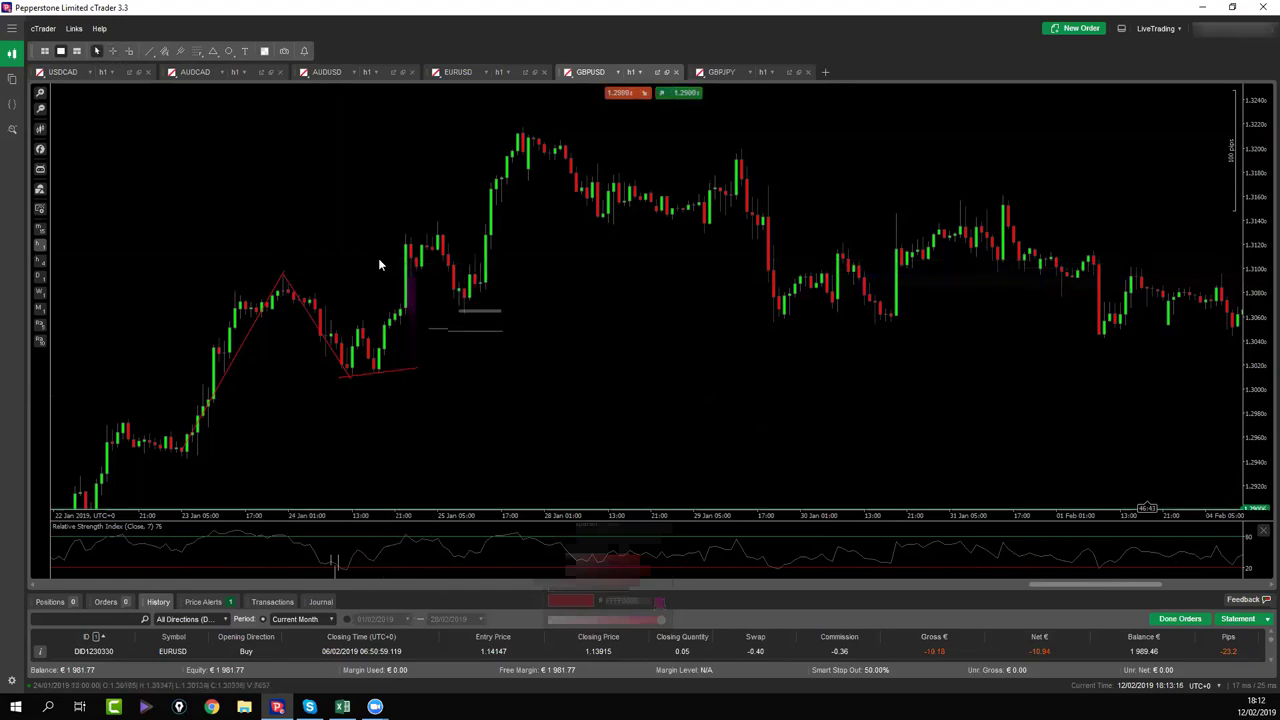
pyautogui.click(196, 51)
pyautogui.click(222, 72)
pyautogui.click(185, 460)
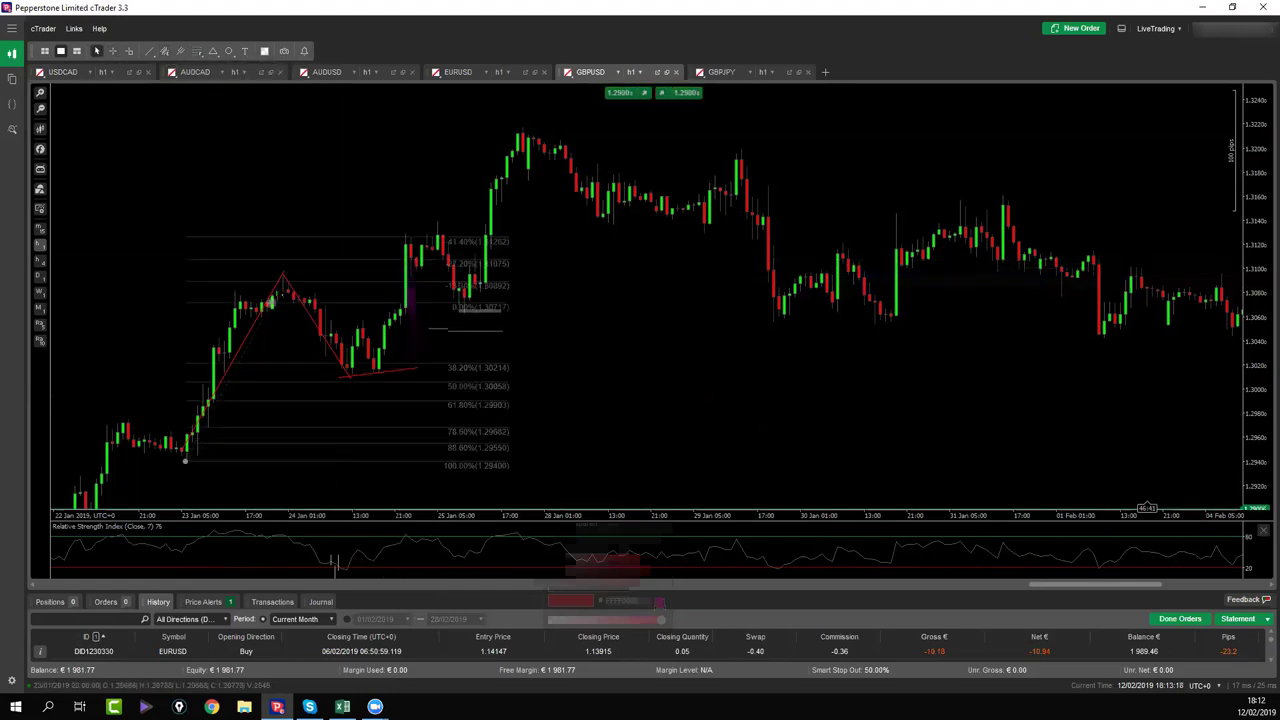
pyautogui.click(286, 277)
# Colour the new Fibonacci retracement opaque red.
pyautogui.click(426, 299)
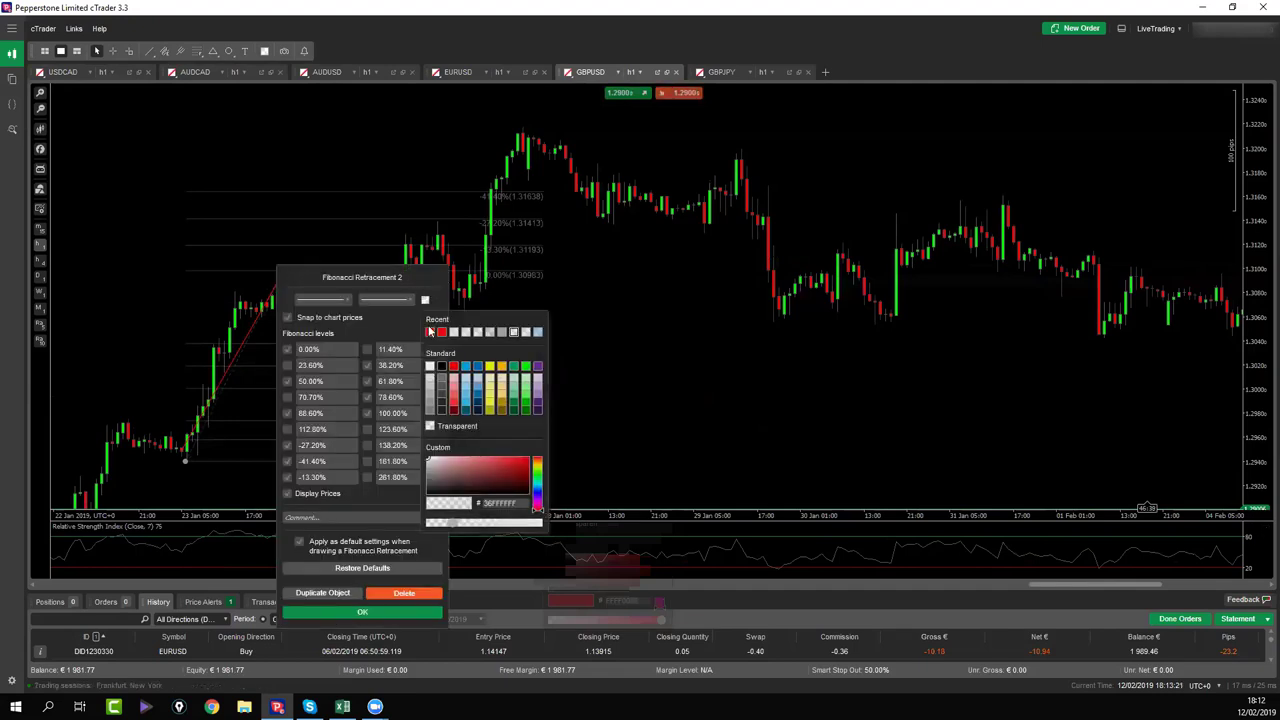
pyautogui.click(515, 492)
pyautogui.click(420, 611)
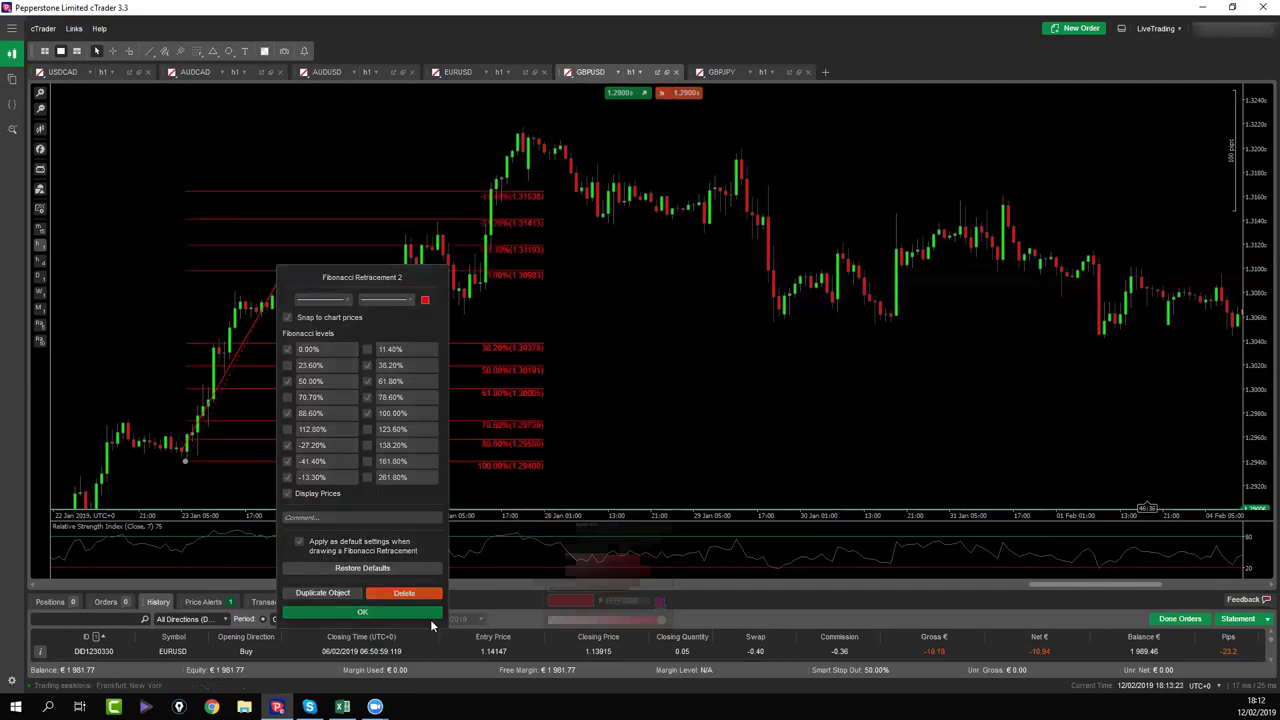
pyautogui.click(420, 611)
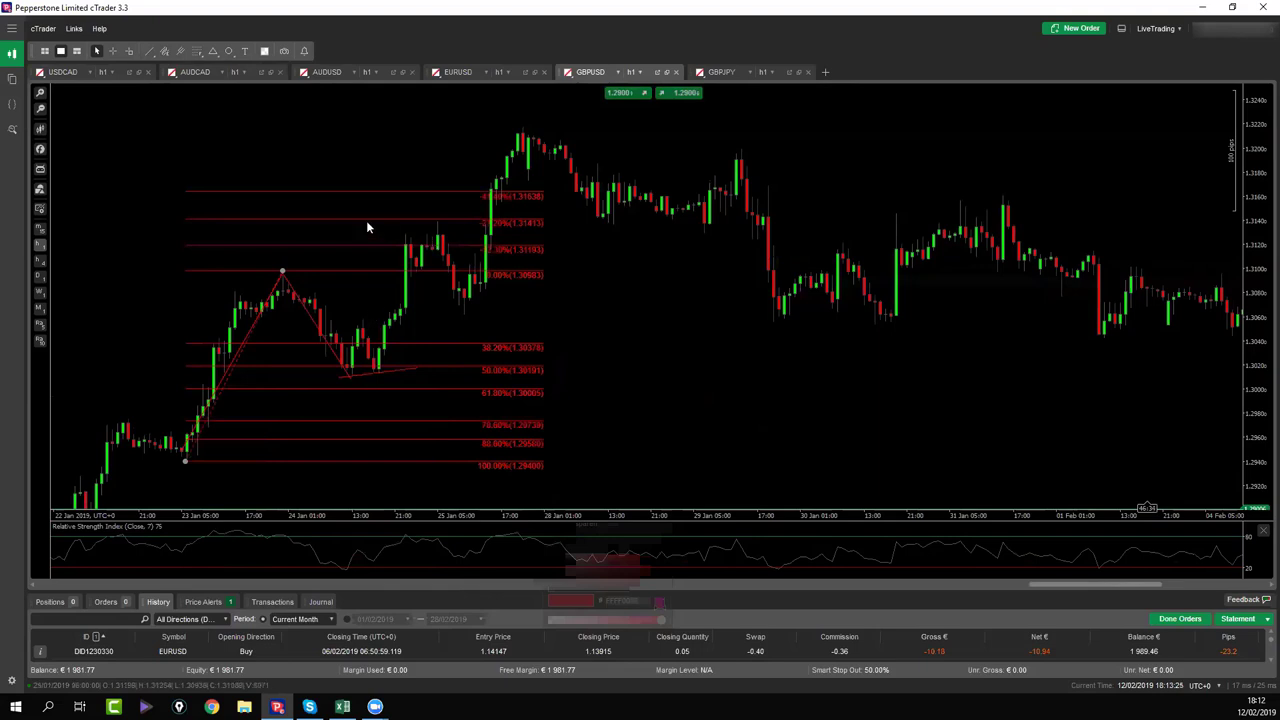
# Adjust both ends of the red retracement to fit the 24 January swing high and the 23 January low exactly.
pyautogui.moveTo(283, 273); pyautogui.dragTo(281, 273)
pyautogui.moveTo(186, 462); pyautogui.dragTo(186, 459)
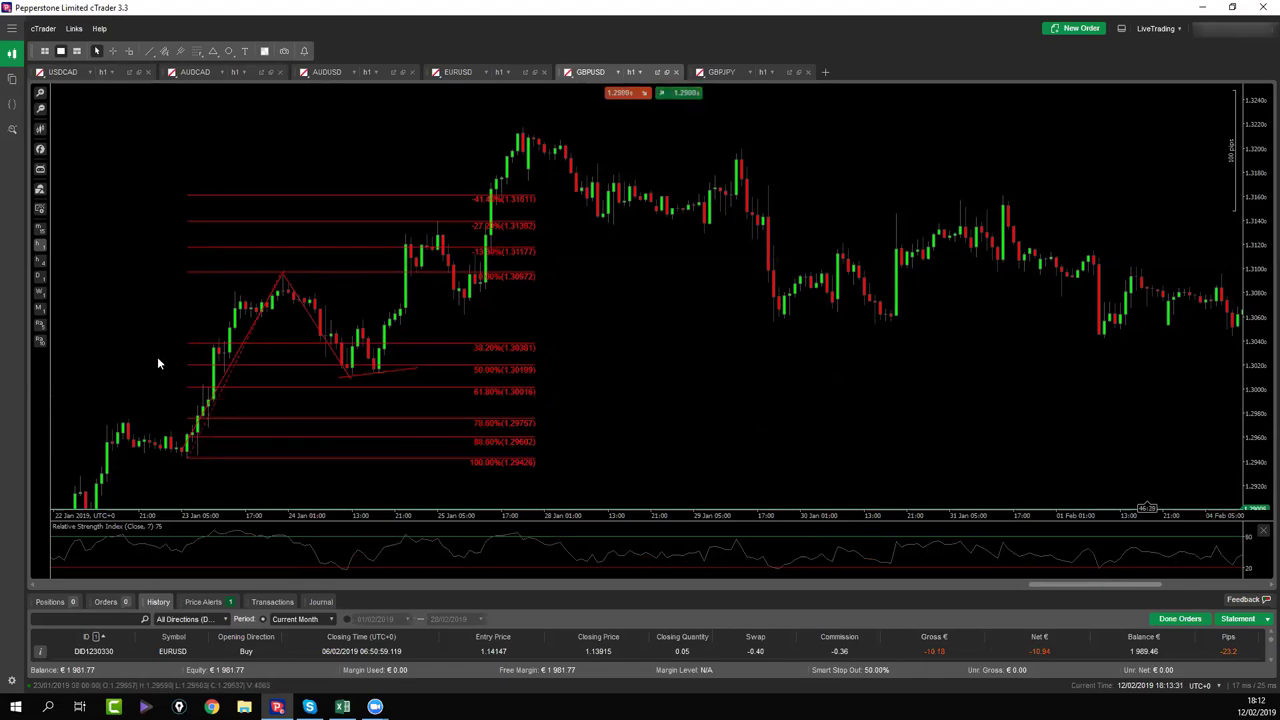
pyautogui.moveTo(150, 350); pyautogui.dragTo(521, 319)
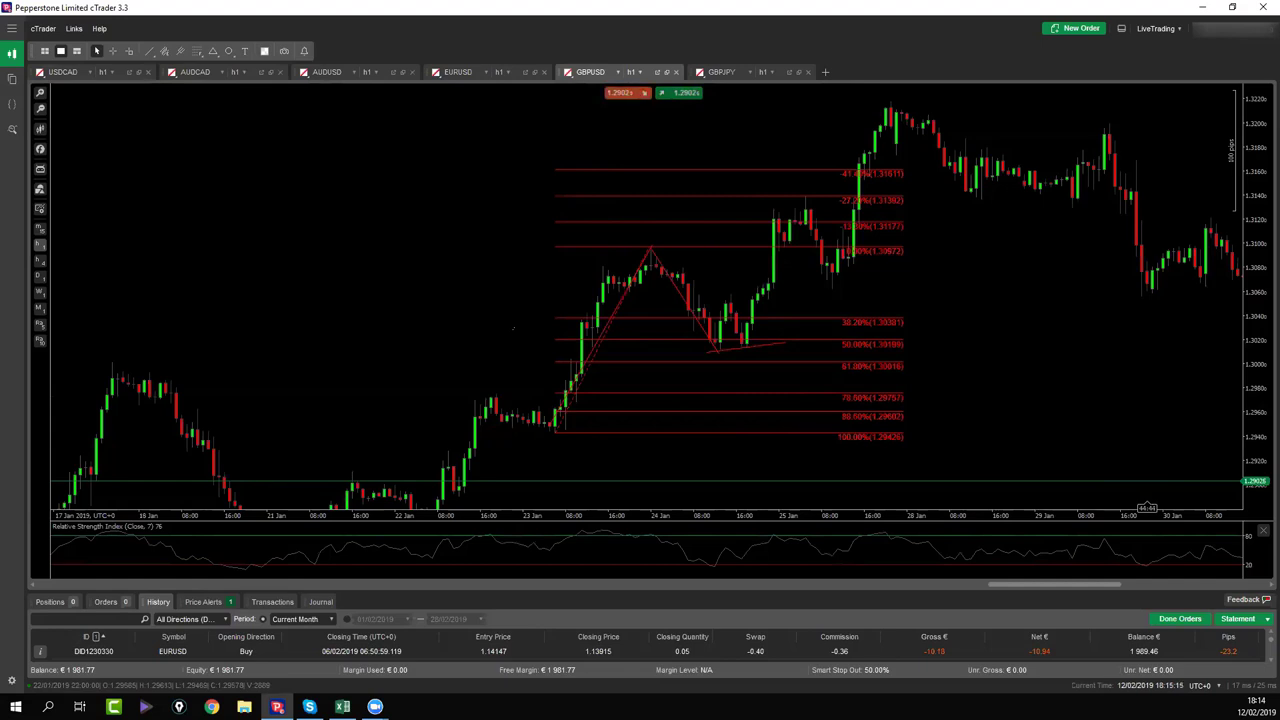
# Switch to the badabimbadabum system workbook in Excel and examine the number of trades and the trade list on the Backtesting sheet.
pyautogui.click(112, 51)
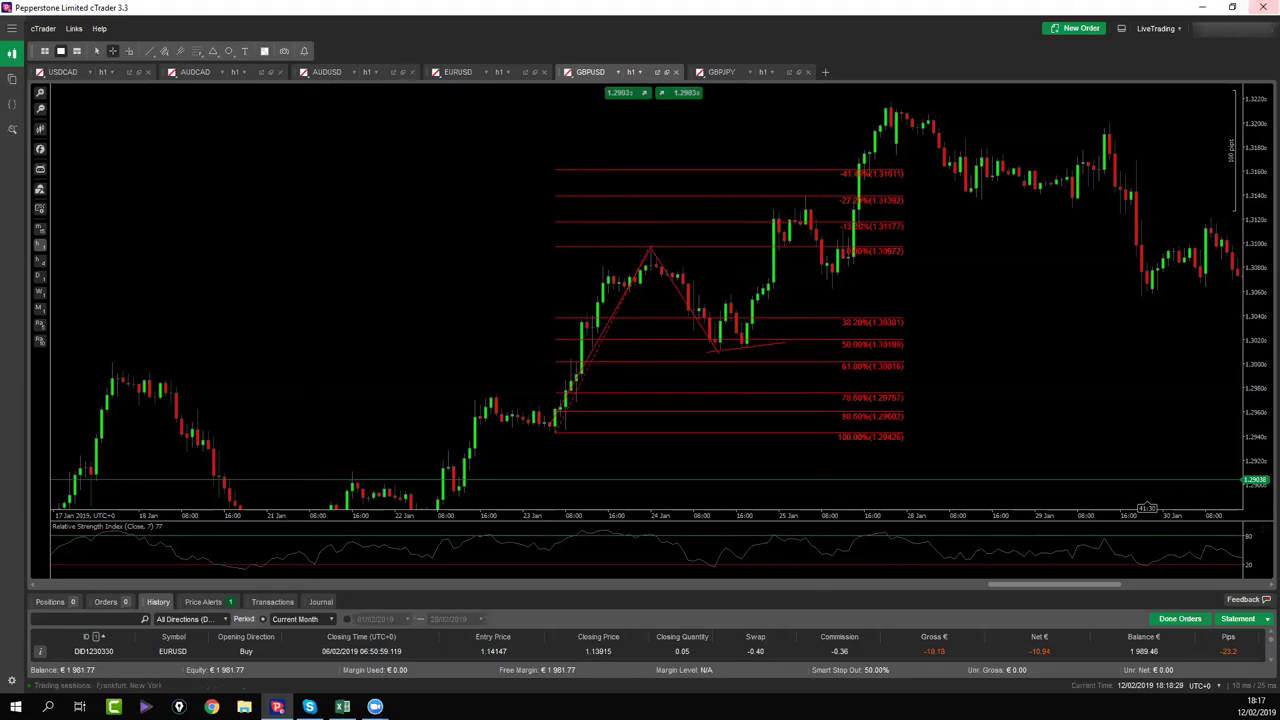
pyautogui.click(342, 706)
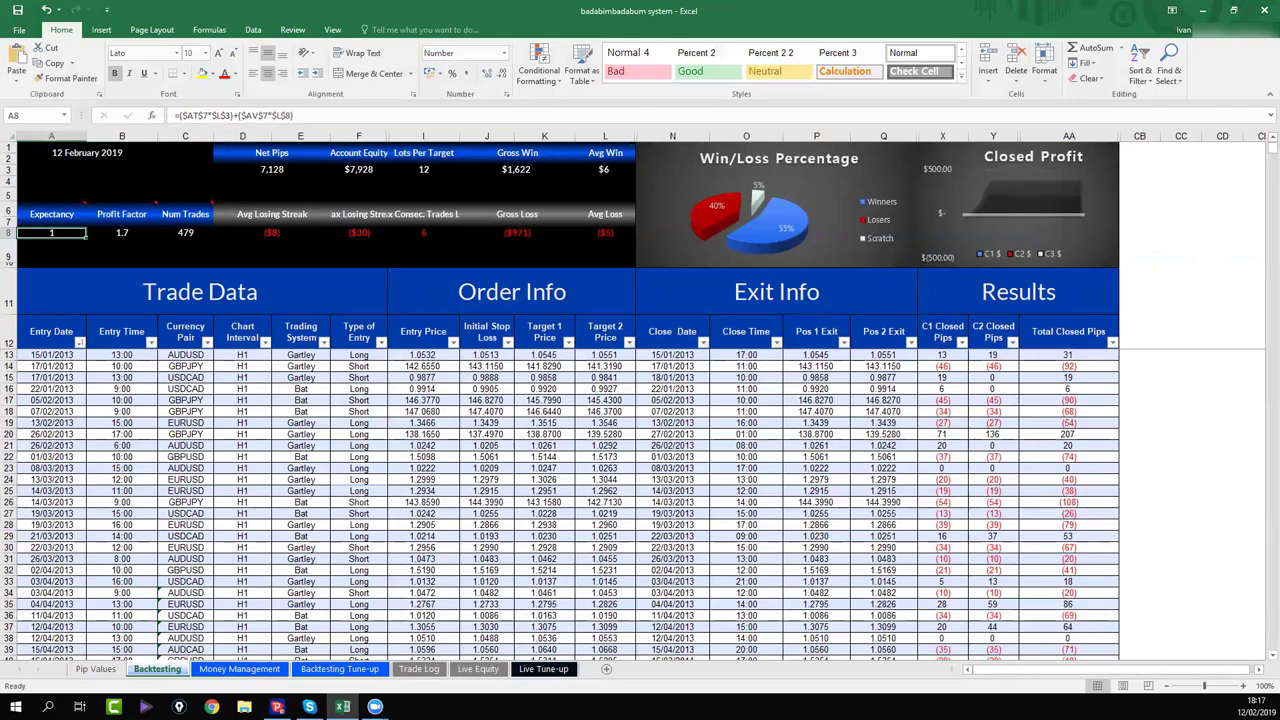
pyautogui.click(192, 232)
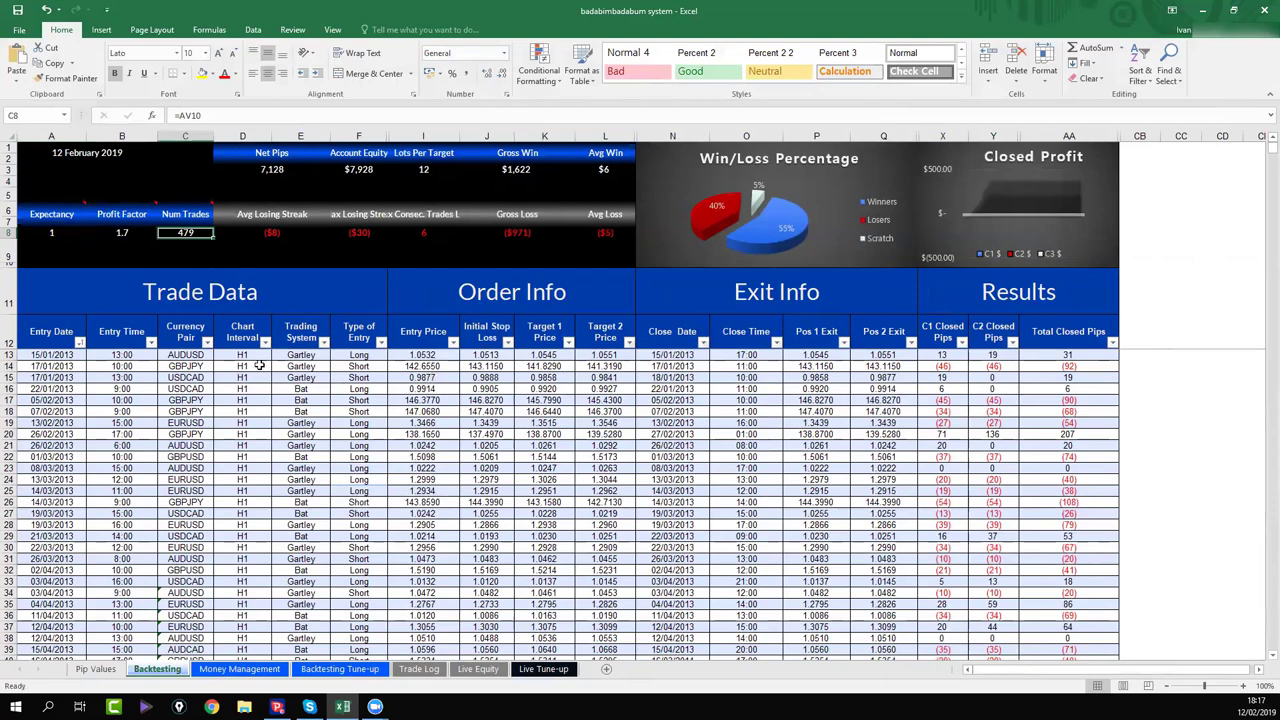
pyautogui.scroll(-1, 255, 375)
pyautogui.scroll(1, 262, 410)
pyautogui.click(1229, 14)
pyautogui.moveTo(690, 17); pyautogui.dragTo(293, 568)
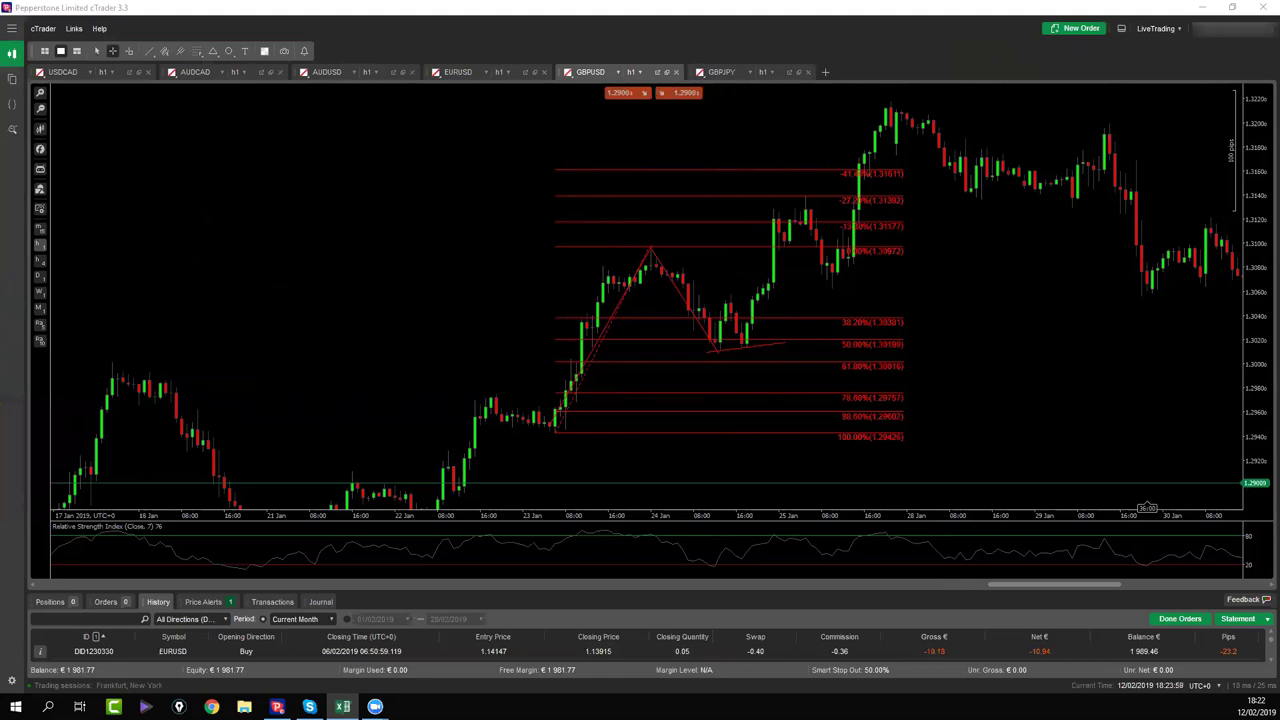
# Return to the Excel workbook and examine the starting account equity on the Money Management sheet.
pyautogui.click(342, 706)
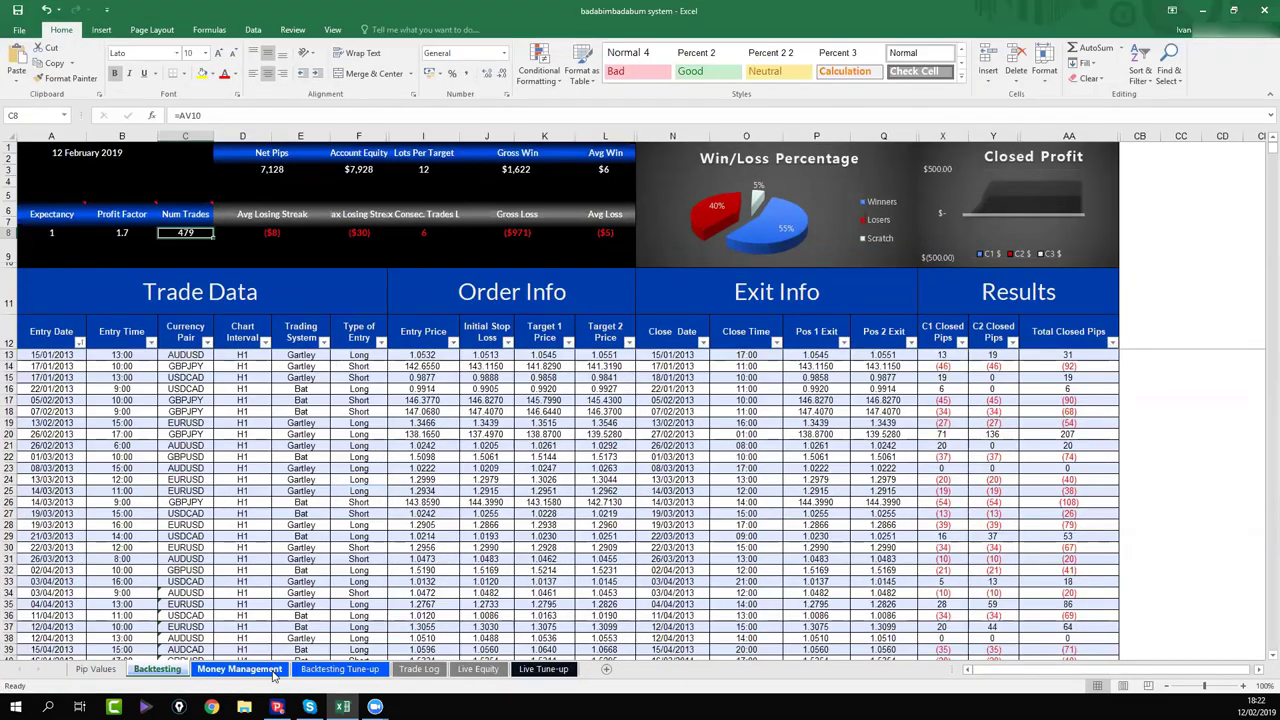
pyautogui.click(275, 675)
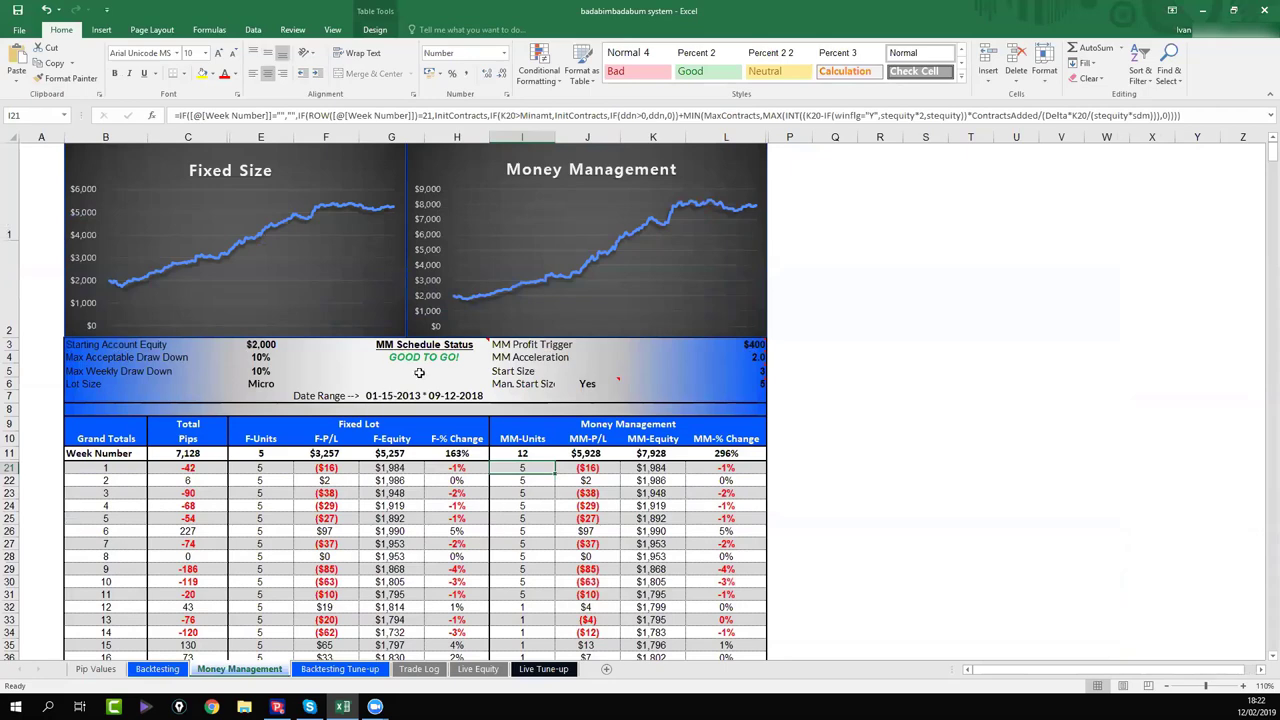
pyautogui.click(1207, 686)
pyautogui.scroll(2, 1034, 624)
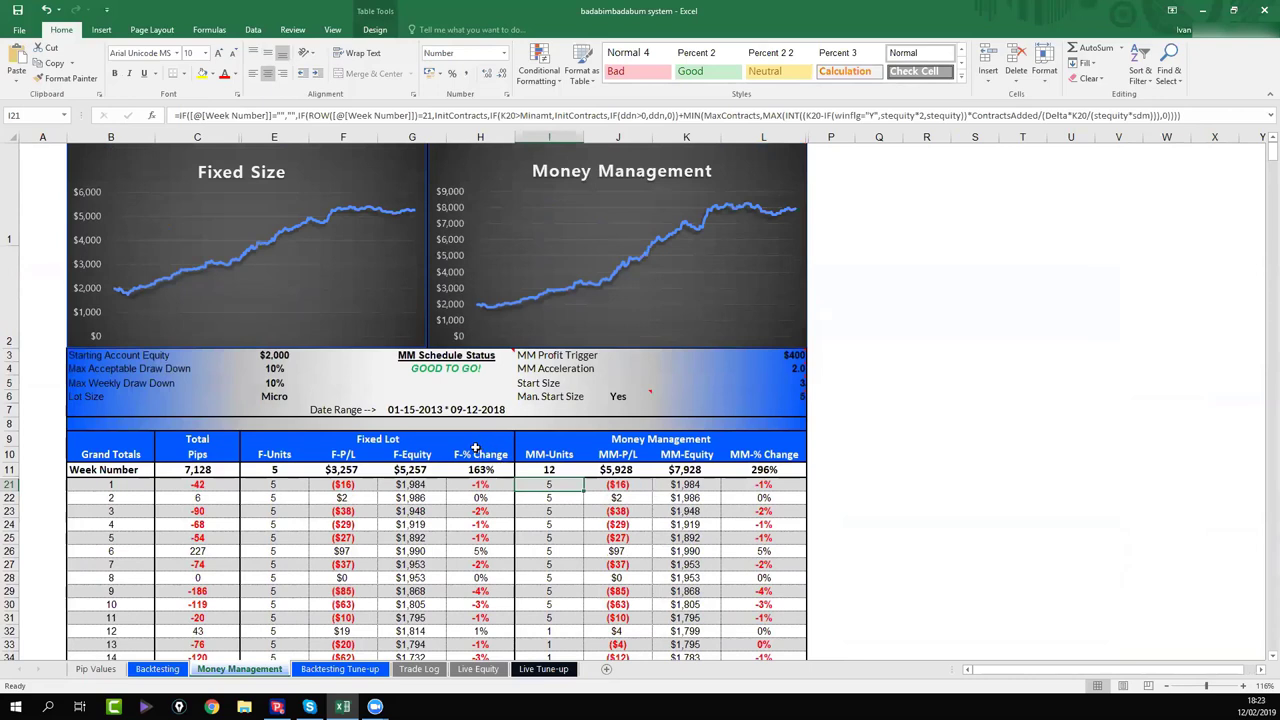
pyautogui.click(301, 357)
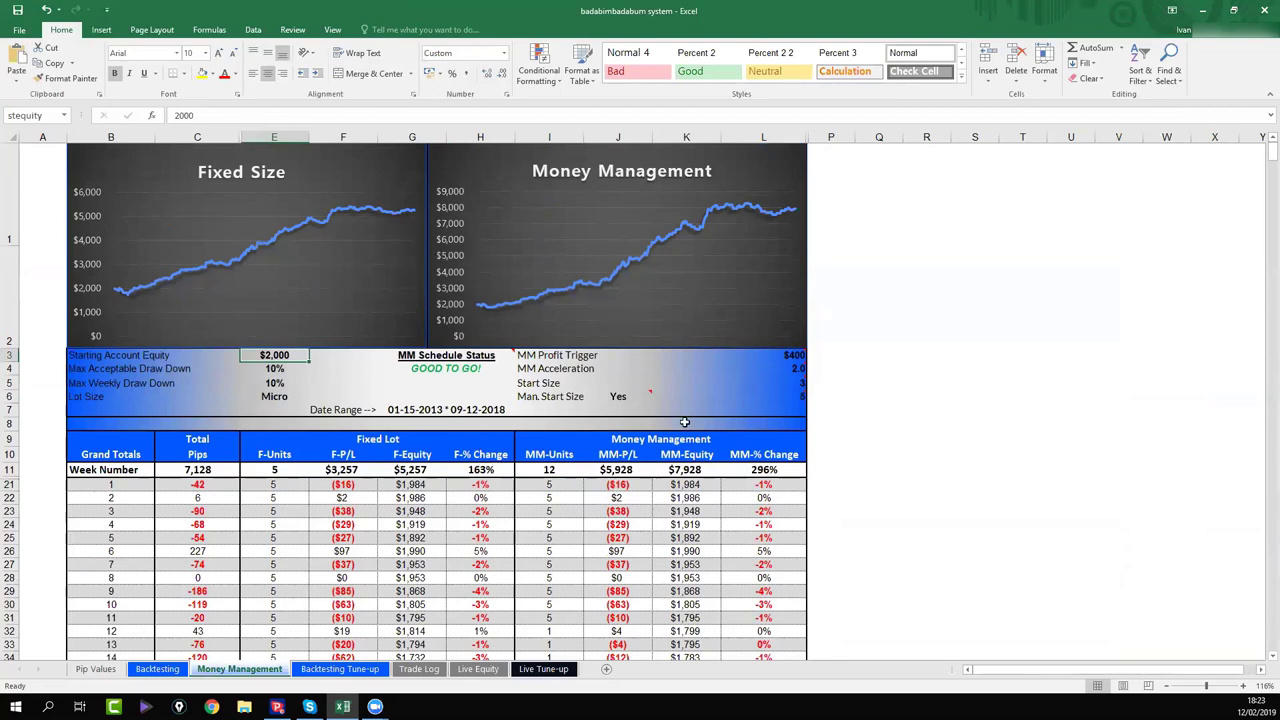
# Set the manual start size on the Money Management sheet to 4.
pyautogui.click(804, 397)
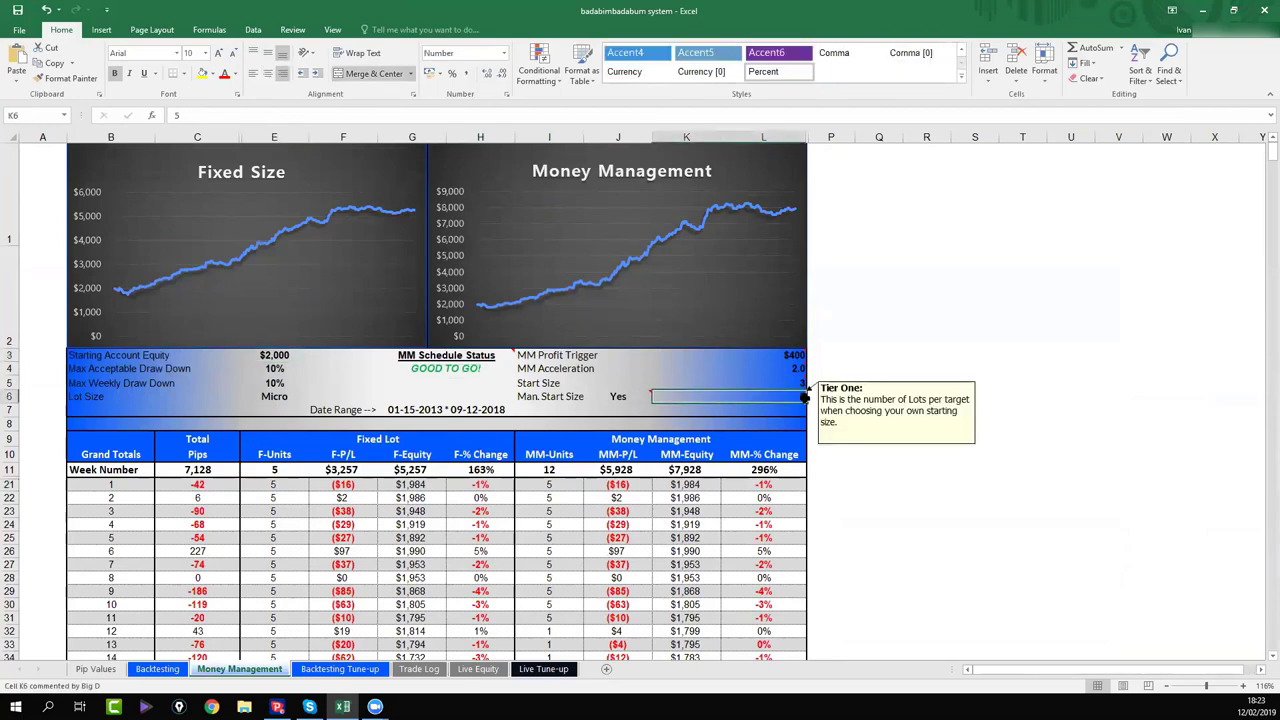
pyautogui.write('4')
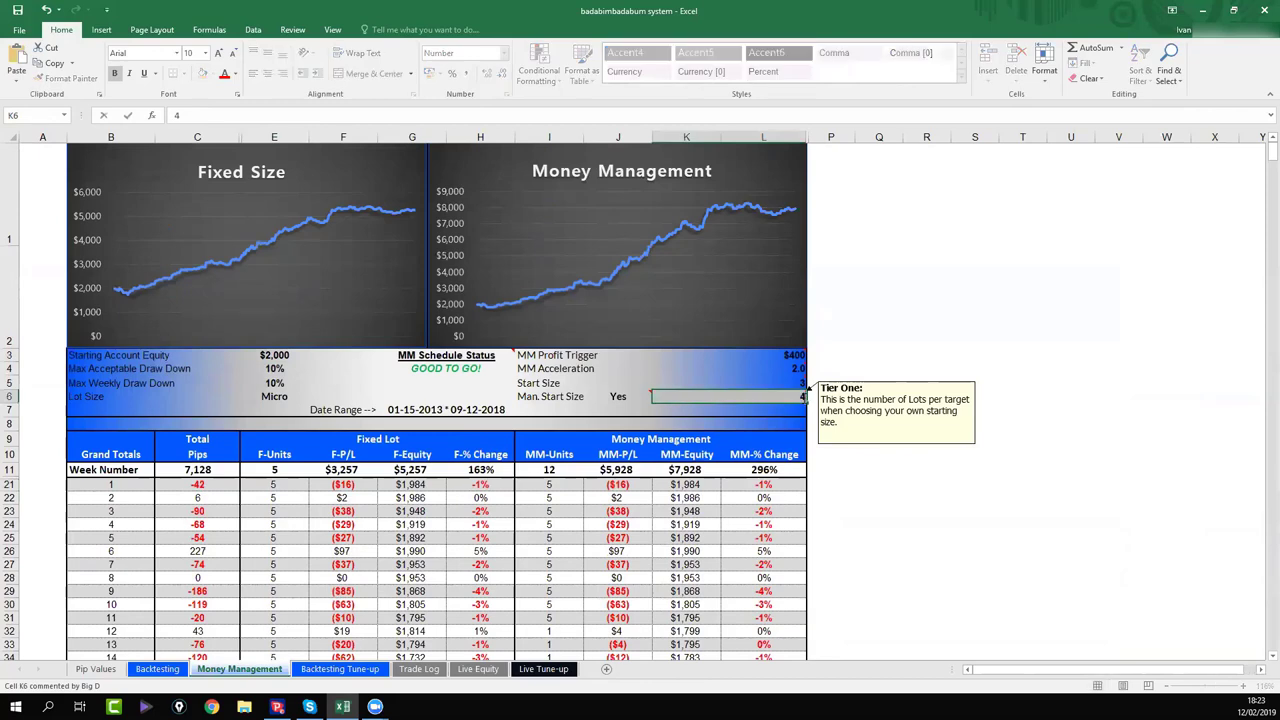
pyautogui.press('Return')
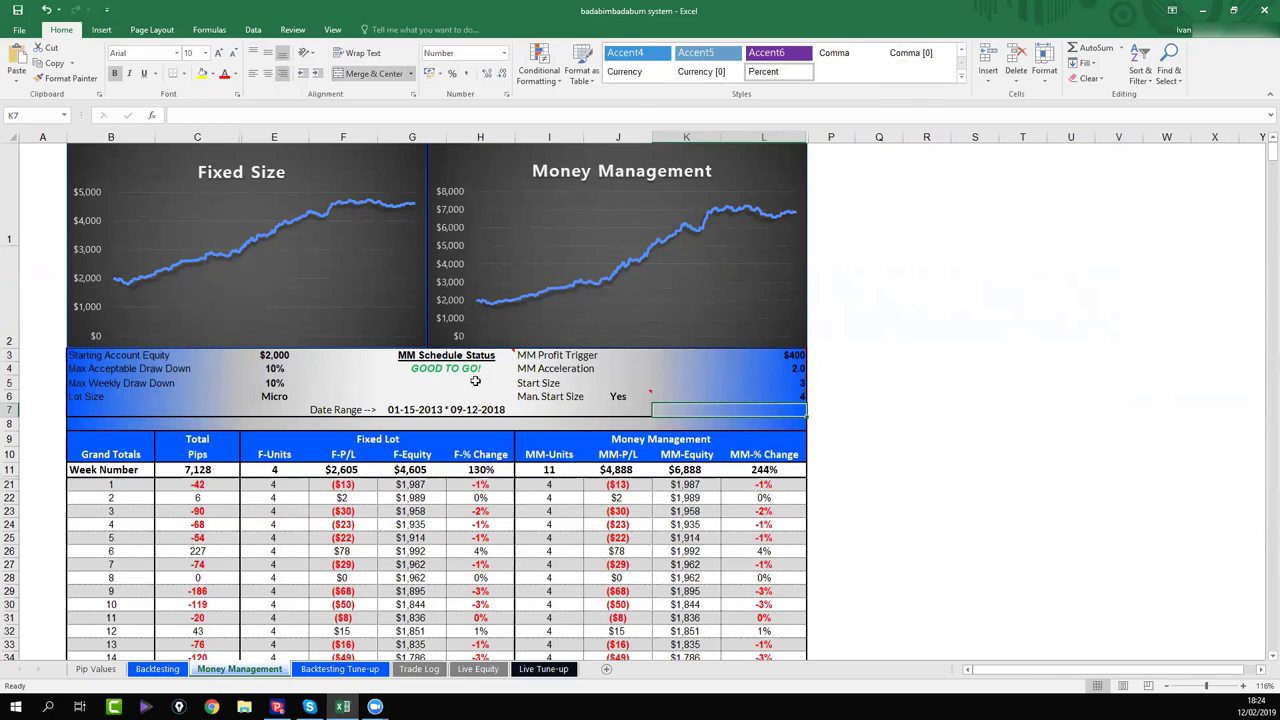
# Try an MM Profit Trigger of $1,000.
pyautogui.click(796, 356)
pyautogui.write('1')
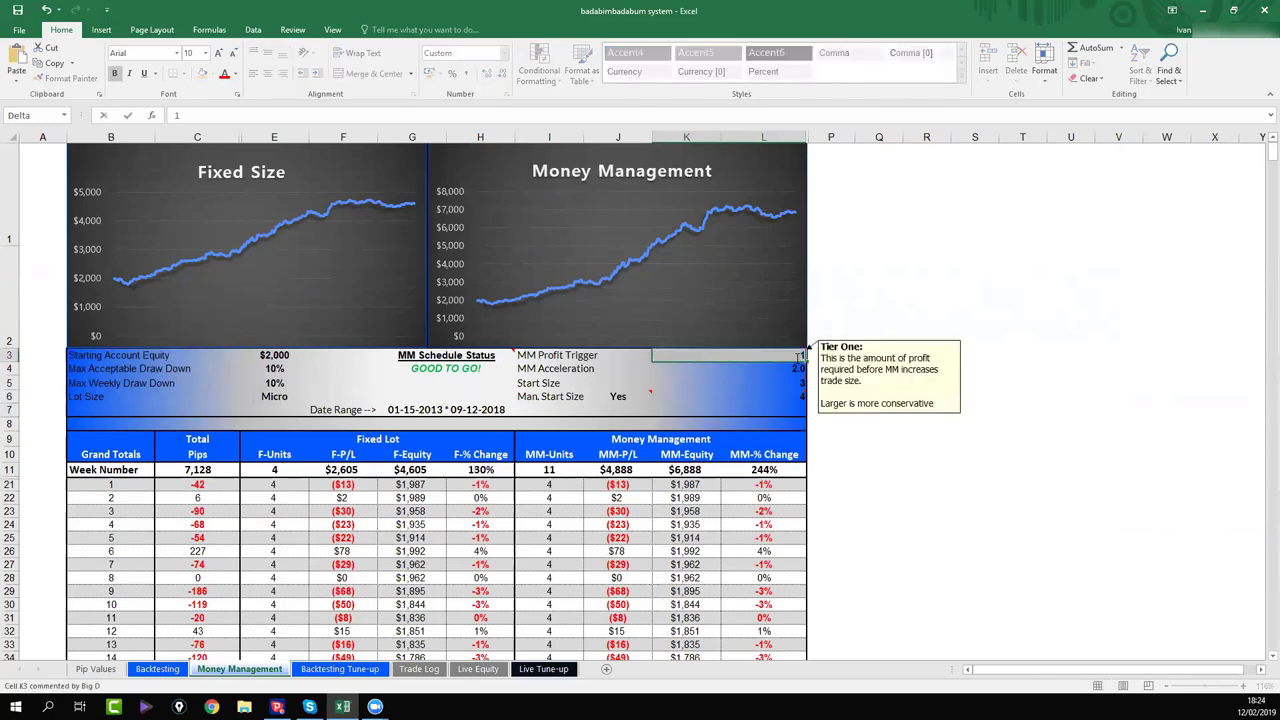
pyautogui.write(',000')
pyautogui.press('Return')
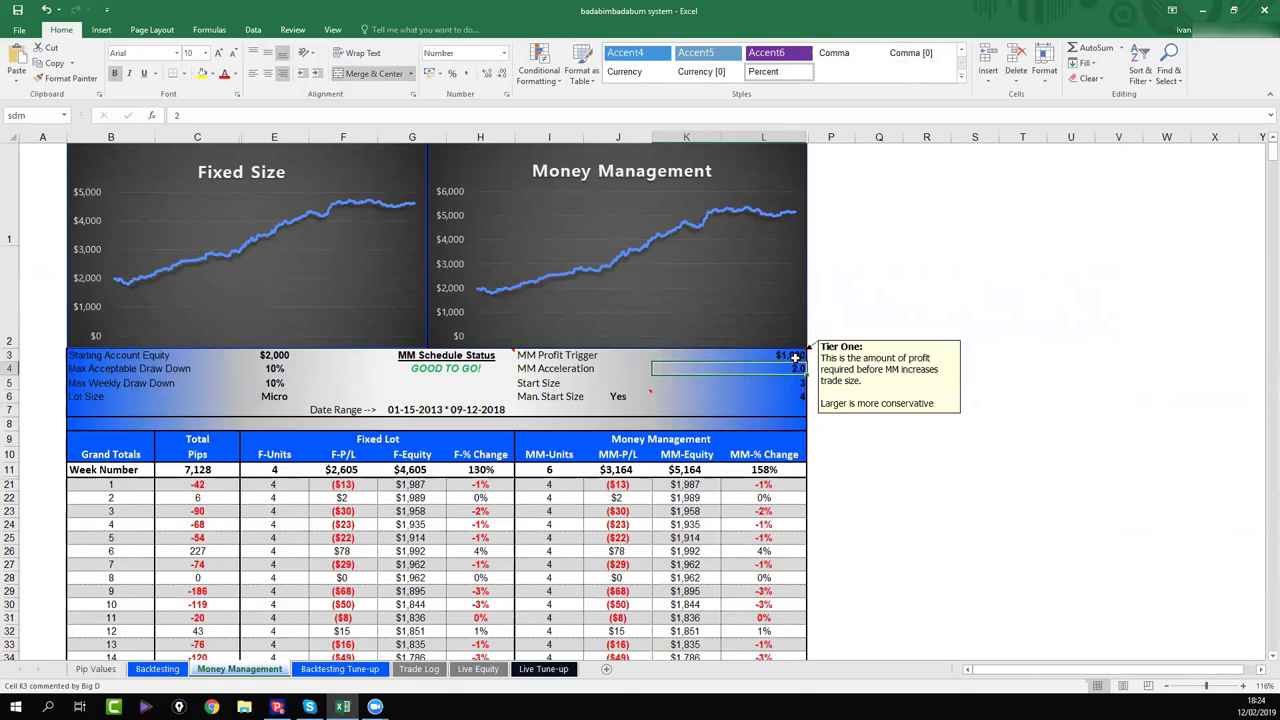
# Try an MM Profit Trigger of $750.
pyautogui.click(786, 354)
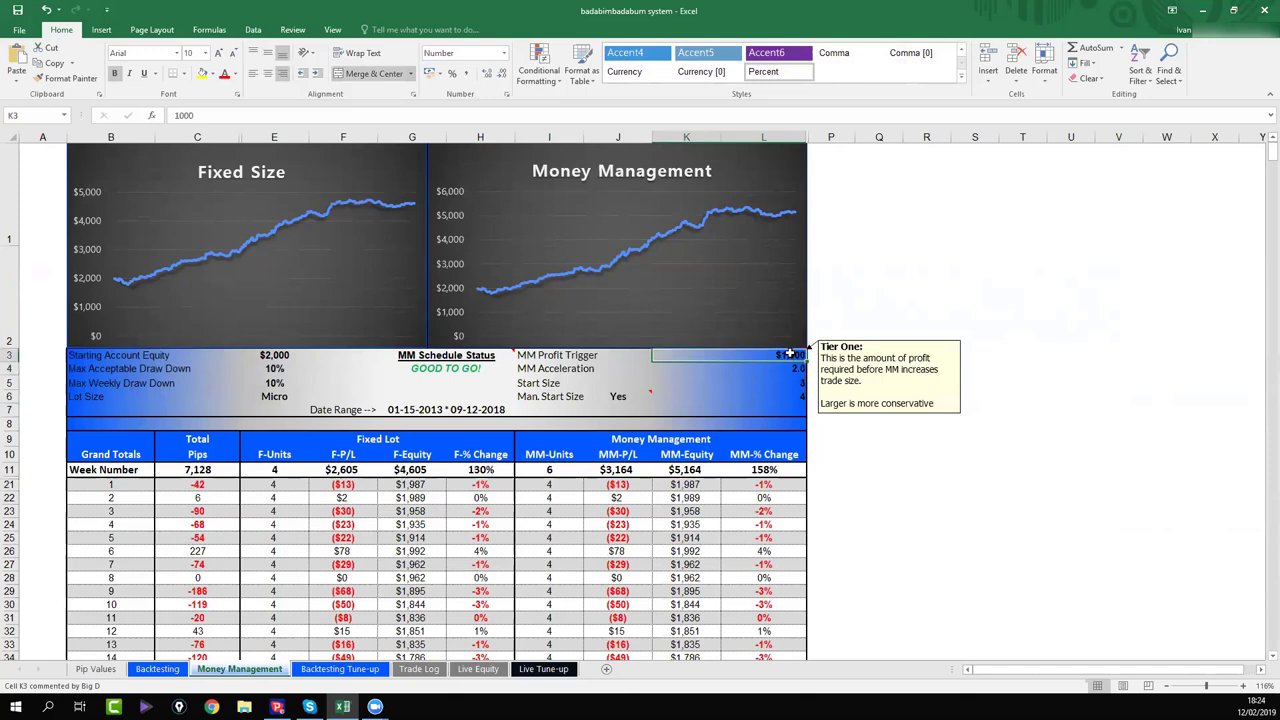
pyautogui.write('750')
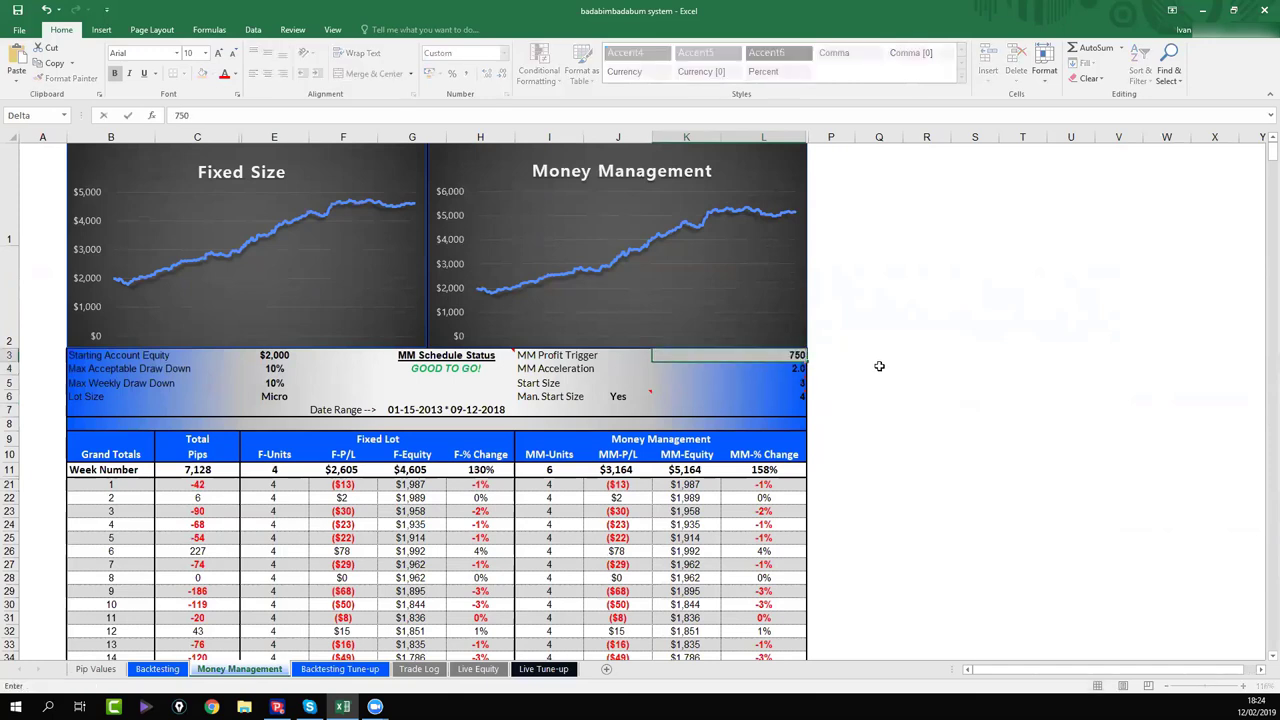
pyautogui.press('Return')
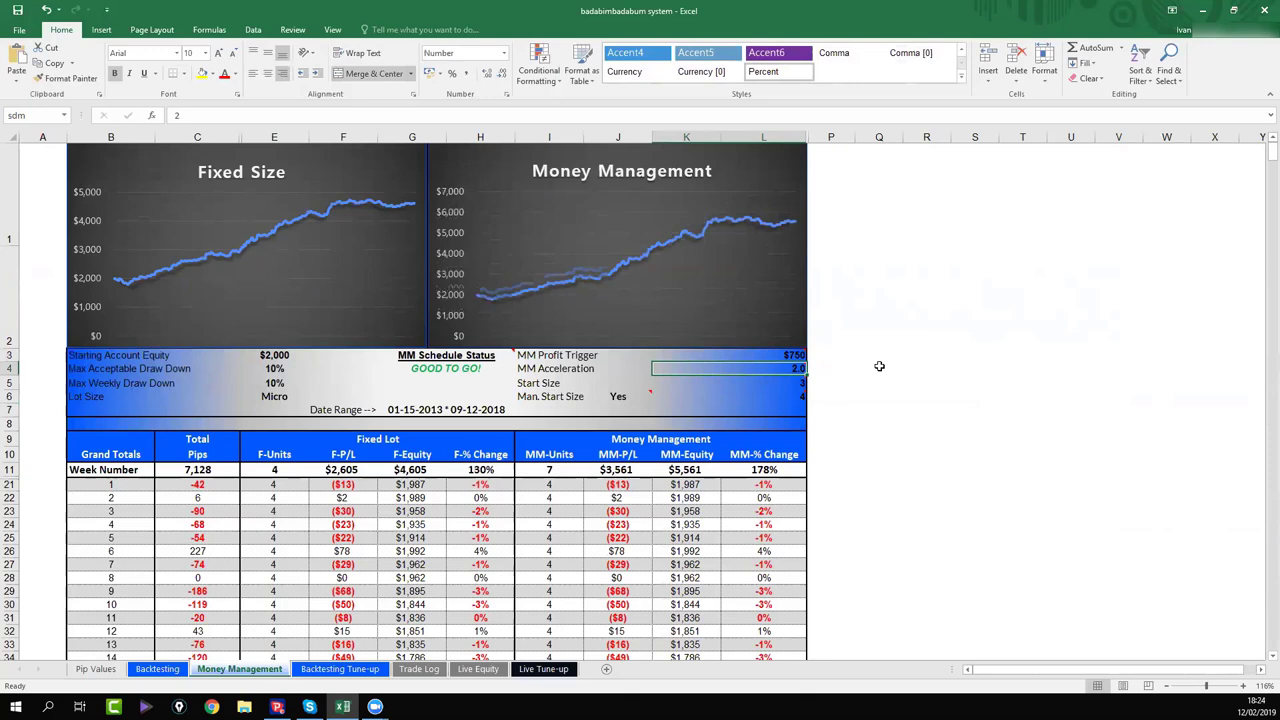
# Try an MM Profit Trigger of $400.
pyautogui.press('Up')
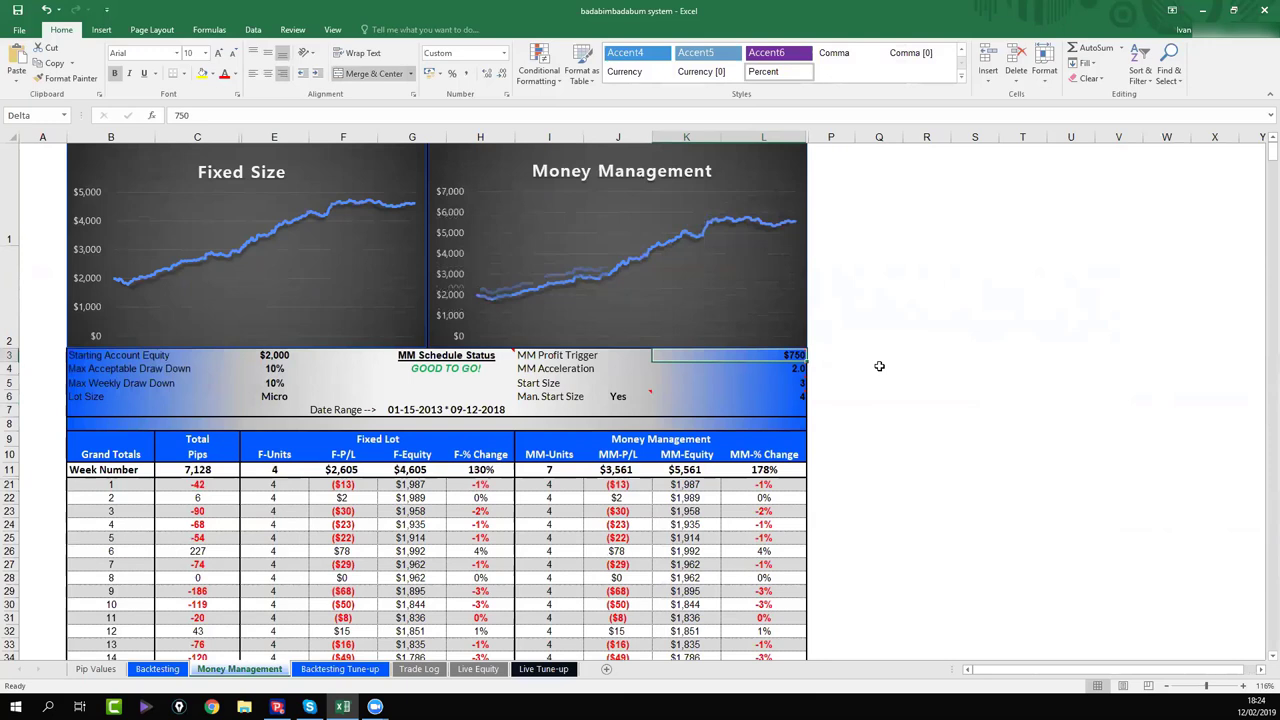
pyautogui.write('400')
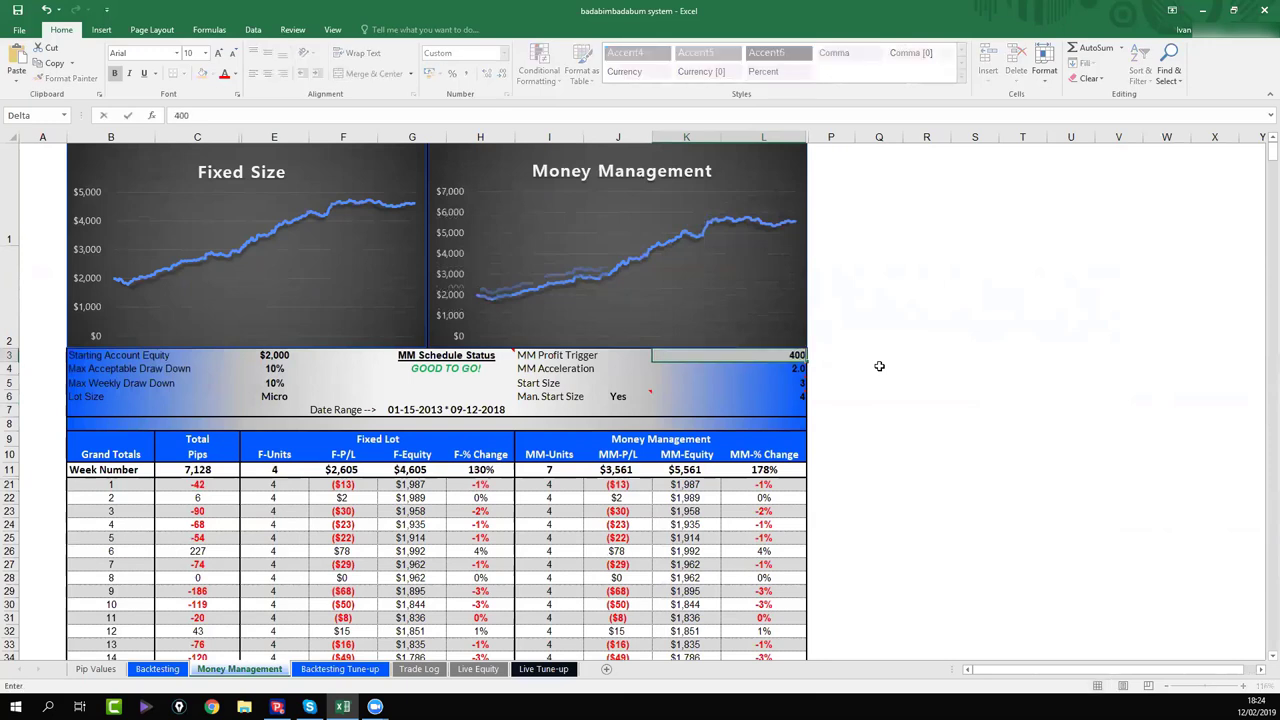
pyautogui.press('Return')
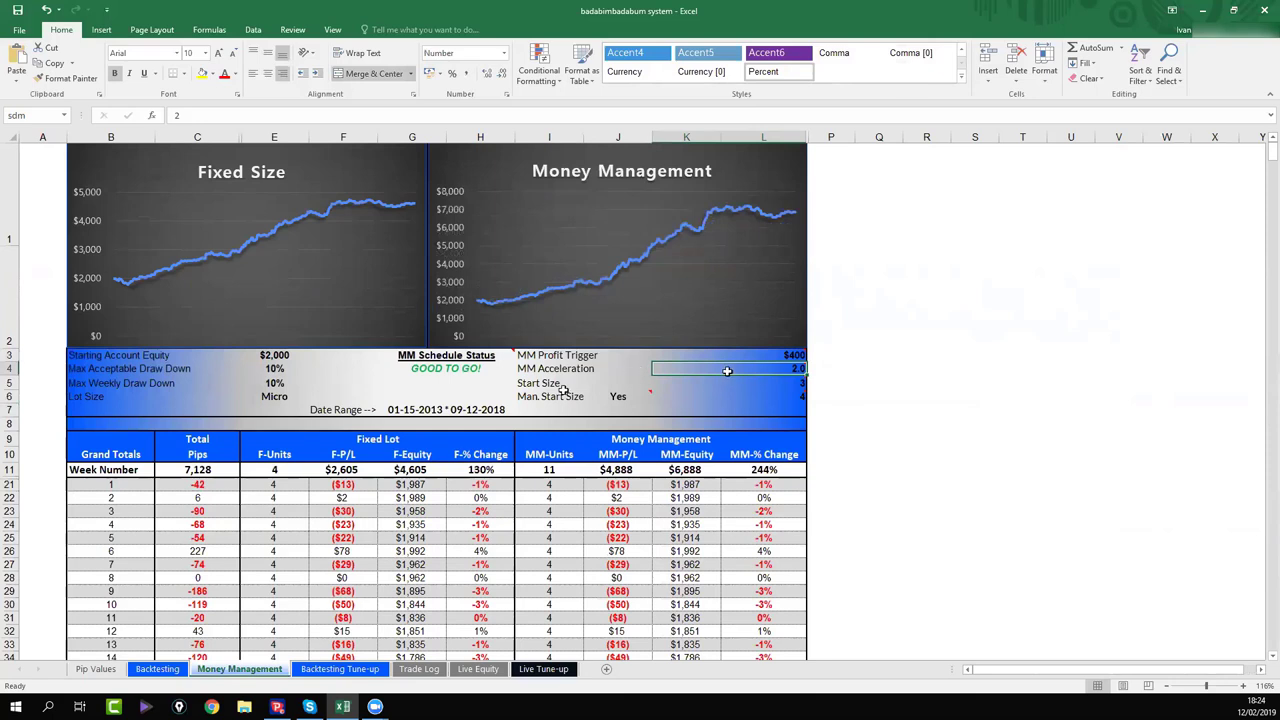
# Try a more aggressive MM Profit Trigger of $100.
pyautogui.moveTo(790, 369)
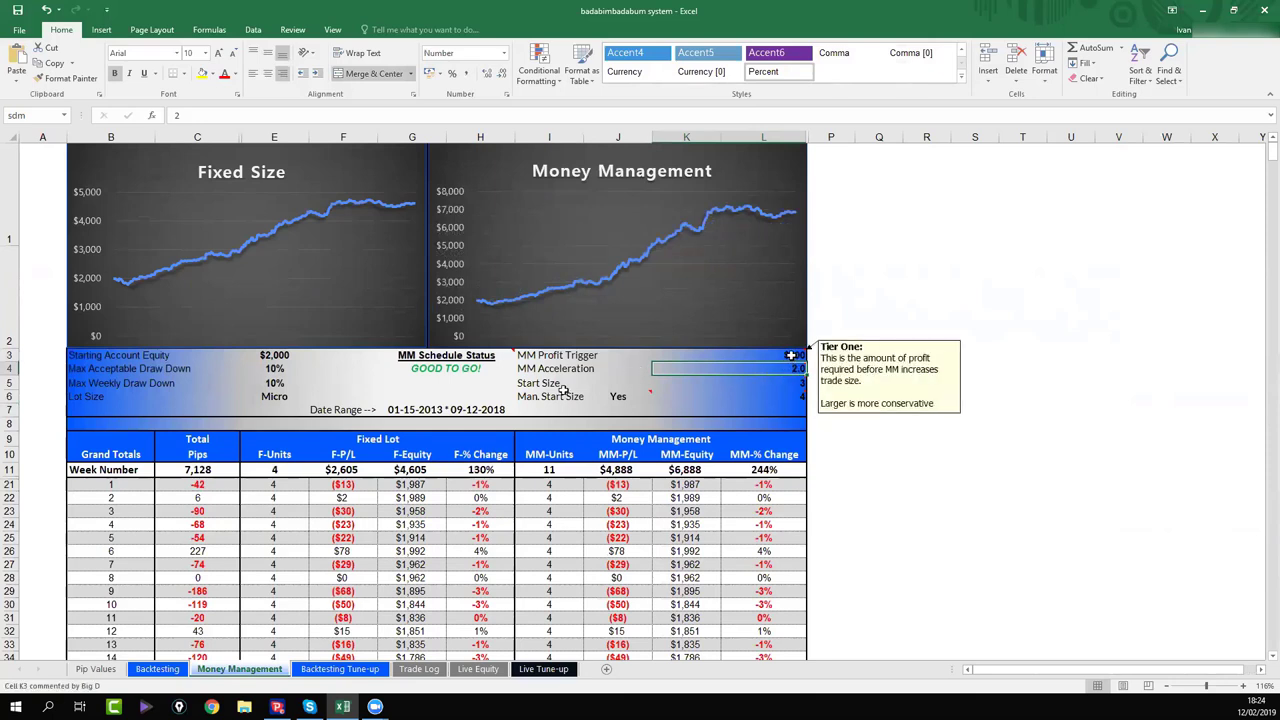
pyautogui.click(788, 355)
pyautogui.write('200')
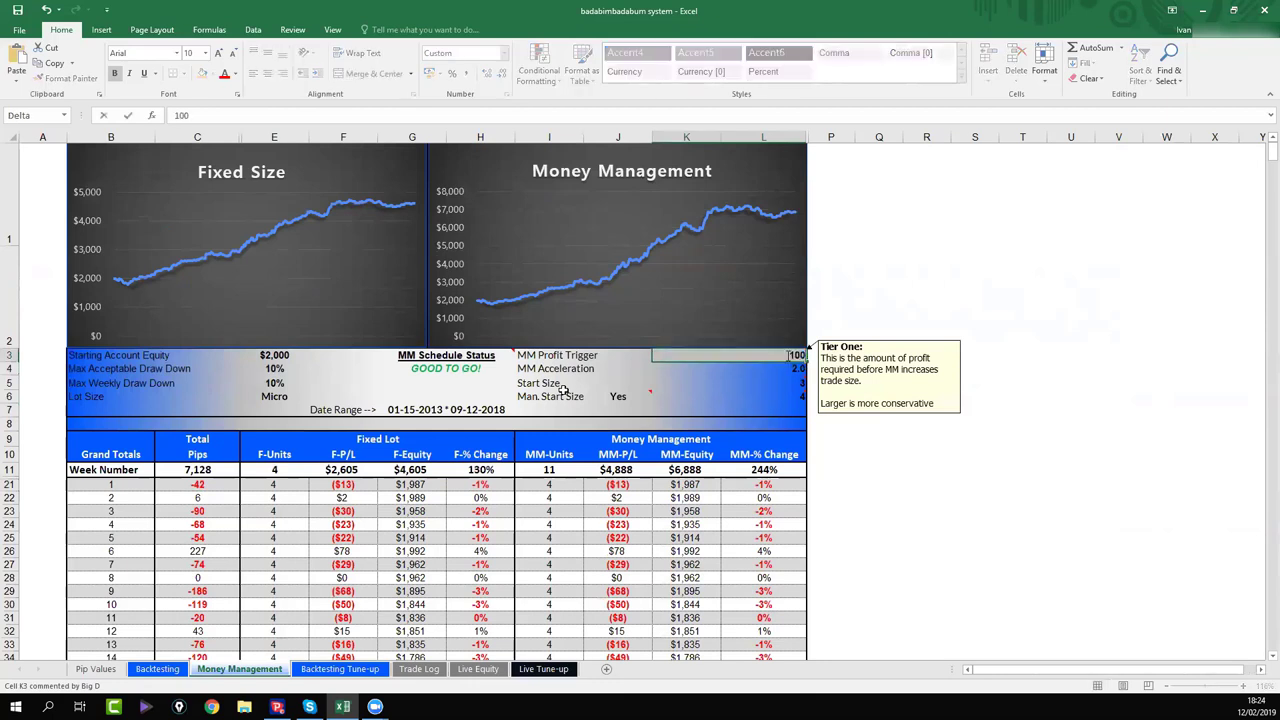
pyautogui.press('Return')
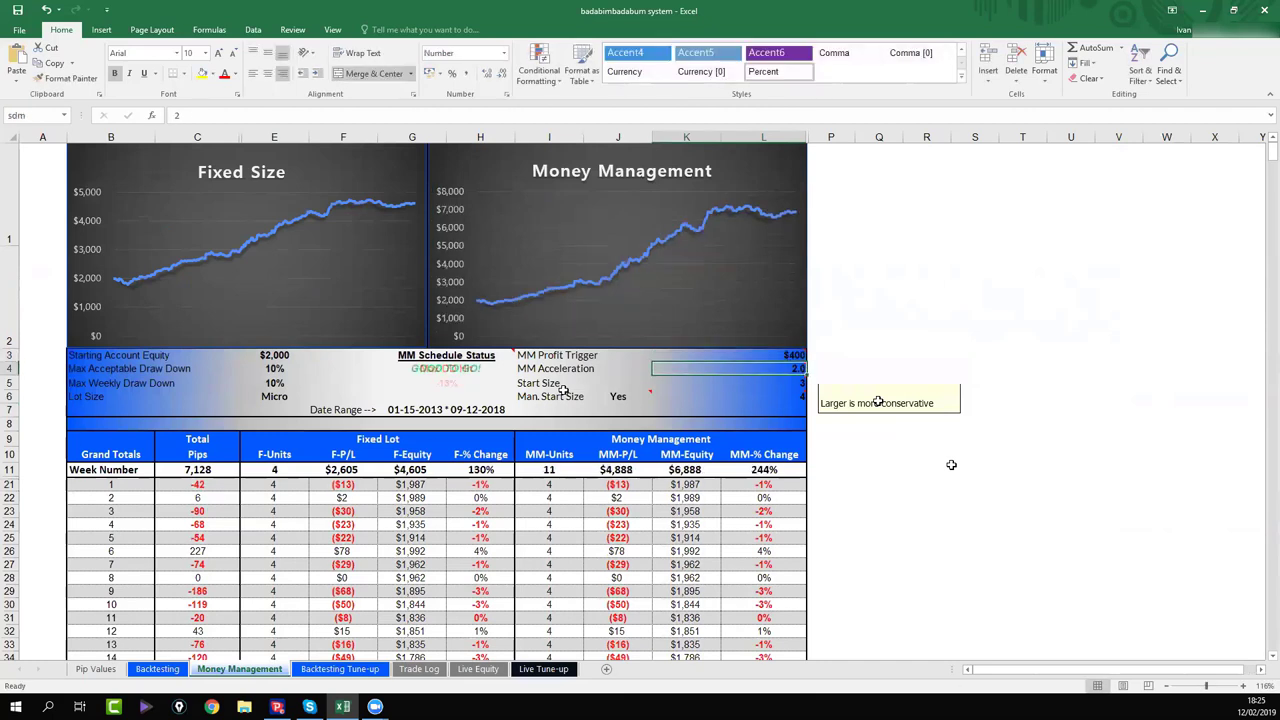
# Set the MM Profit Trigger to $500.
pyautogui.press('Up')
pyautogui.write('500')
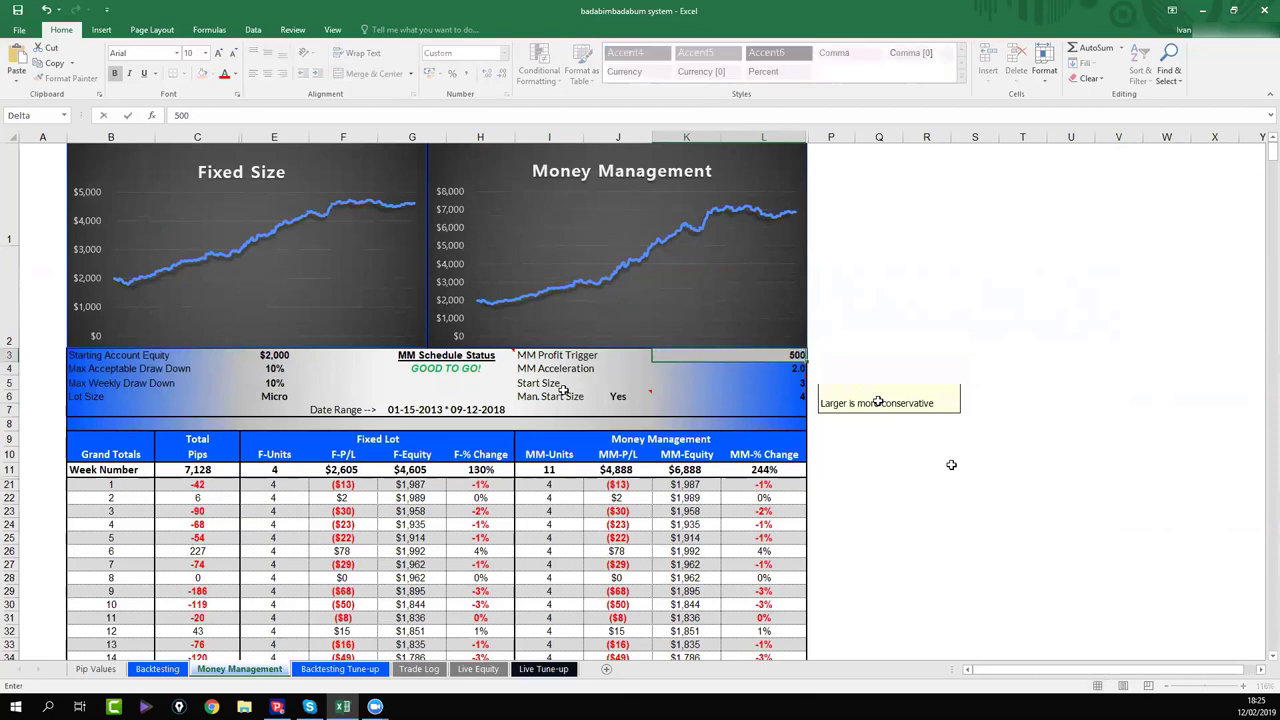
pyautogui.press('Return')
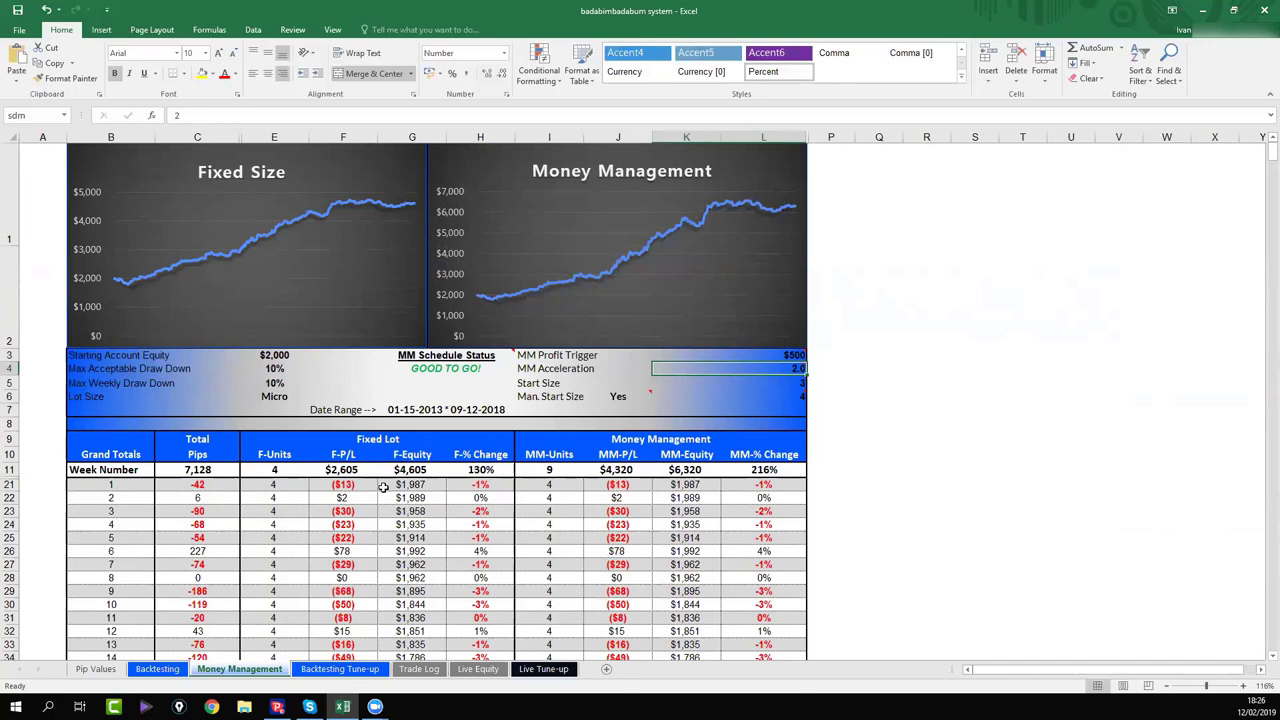
# Compare the total percentage change of the fixed-lot results with that of the money-management results.
pyautogui.click(499, 470)
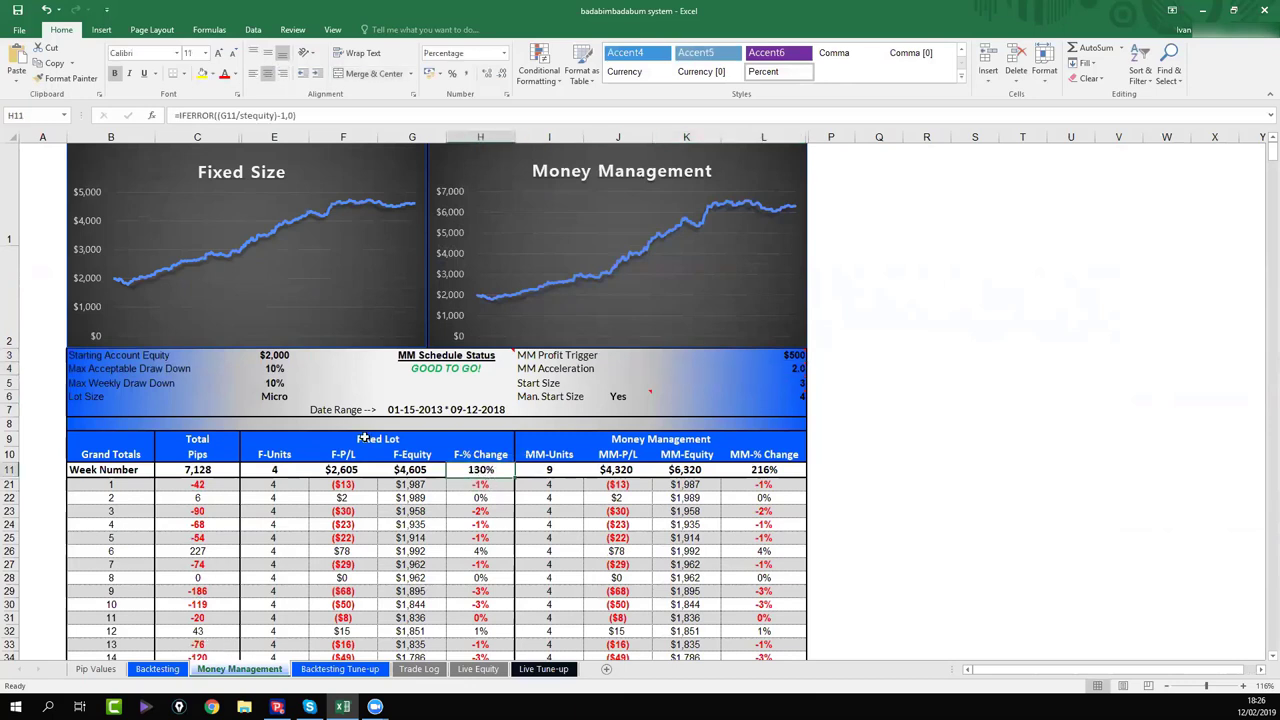
pyautogui.moveTo(786, 367)
pyautogui.click(750, 471)
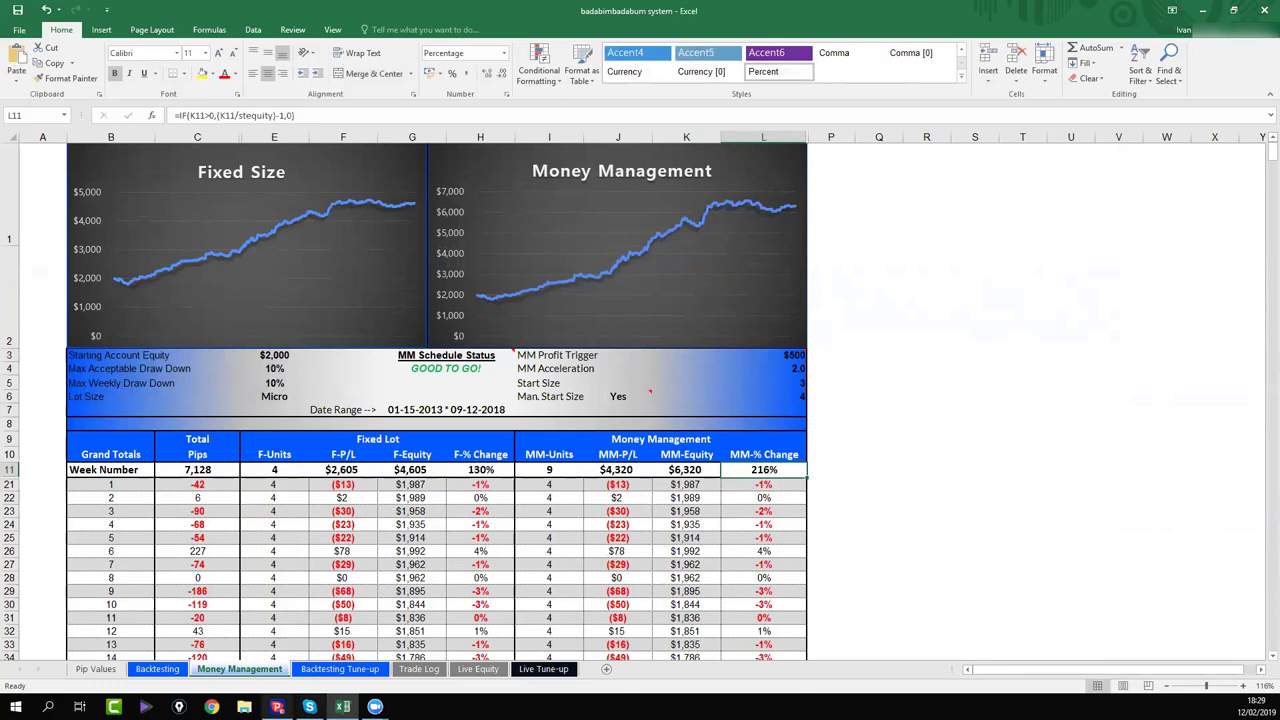
# Switch back to cTrader and examine the latest GBPUSD price action around the drawn harmonic pattern and its Bat and Gartley notes.
pyautogui.click(277, 706)
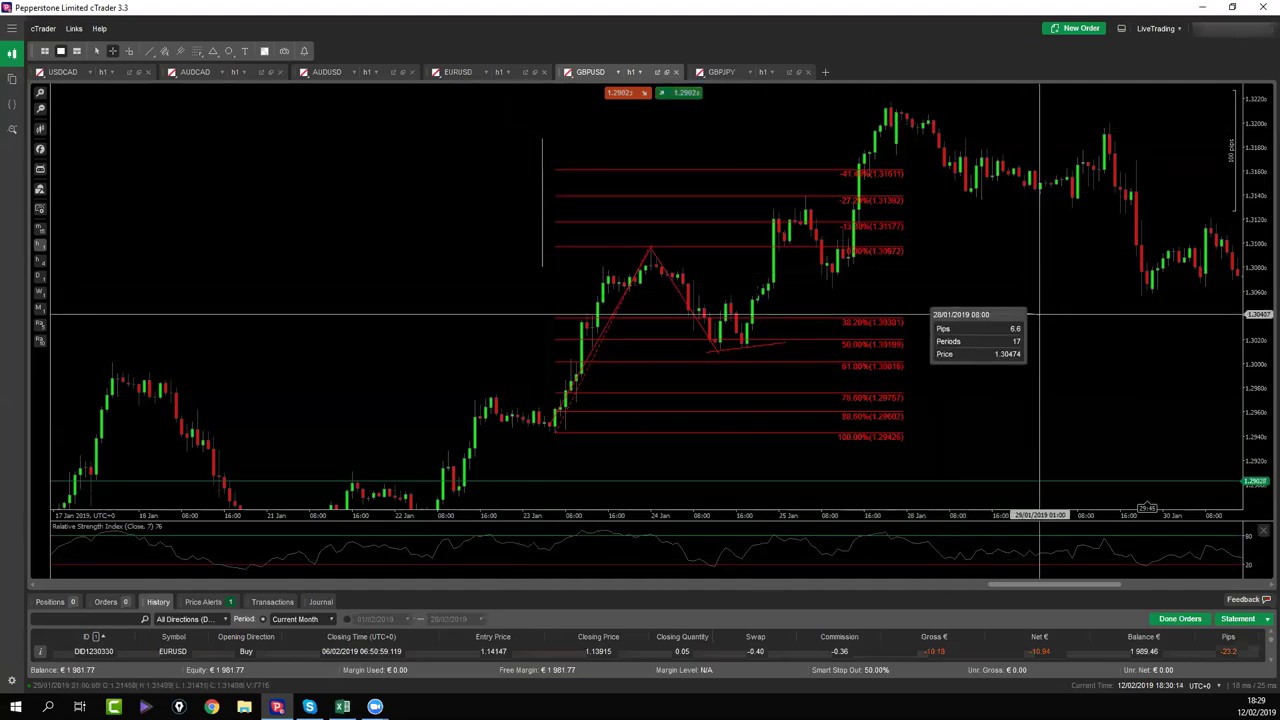
pyautogui.scroll(-15, 870, 286)
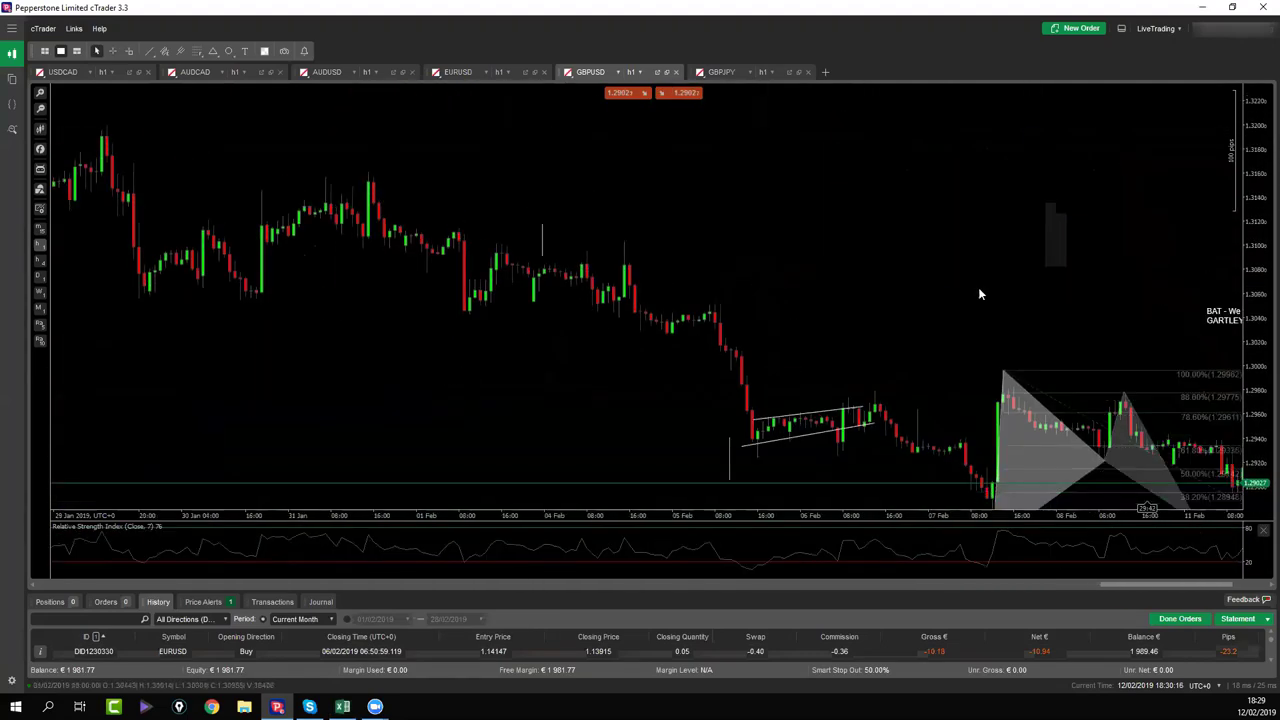
pyautogui.moveTo(881, 210); pyautogui.dragTo(774, 168)
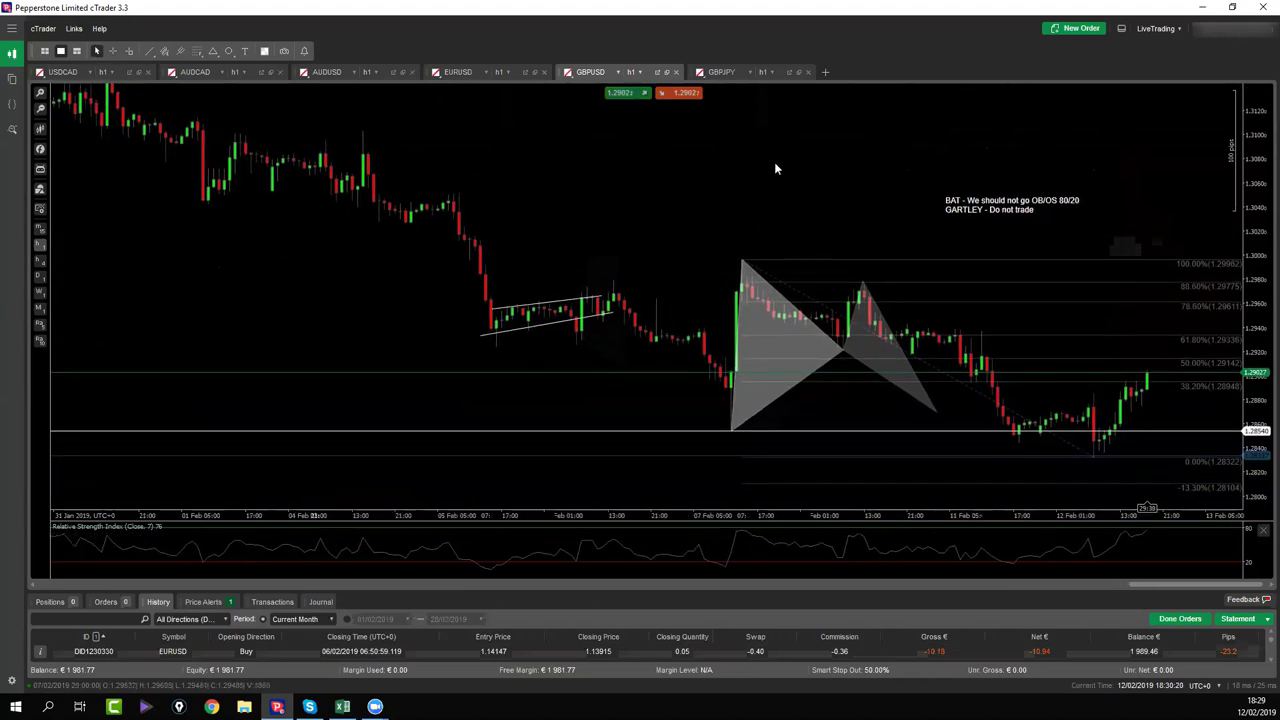